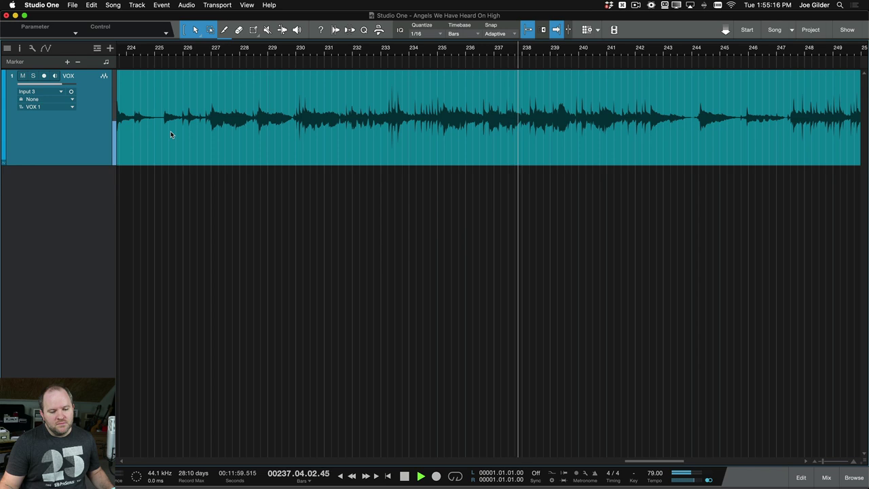
- Stop playback, show the mixer, and bring the effects back in by unmuting the Plate Reverb channel and reactivating all inserts and sends
key(space)
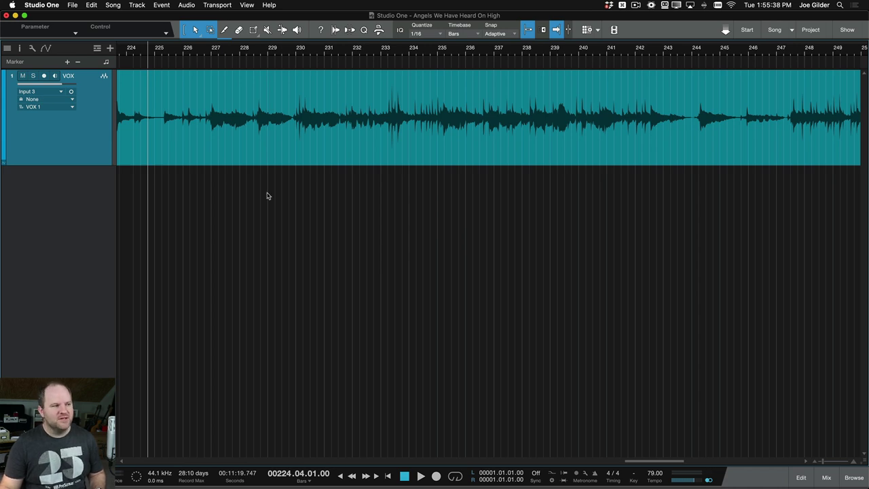
key(F3)
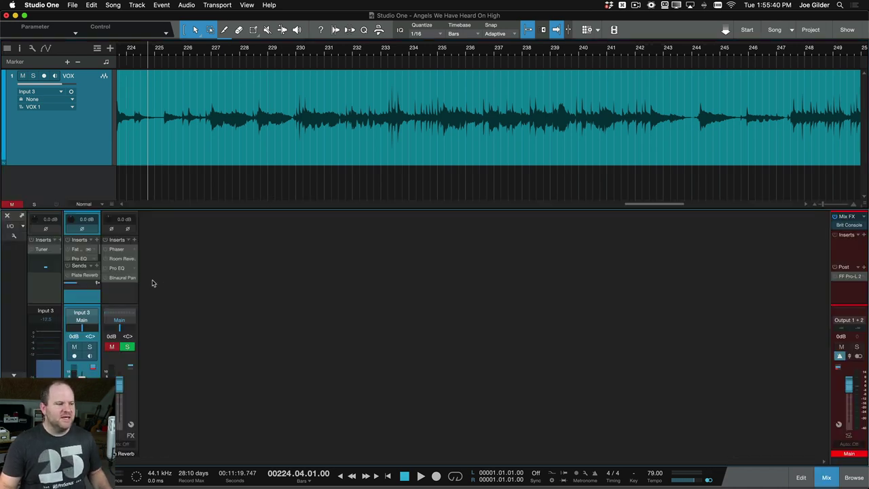
click(113, 347)
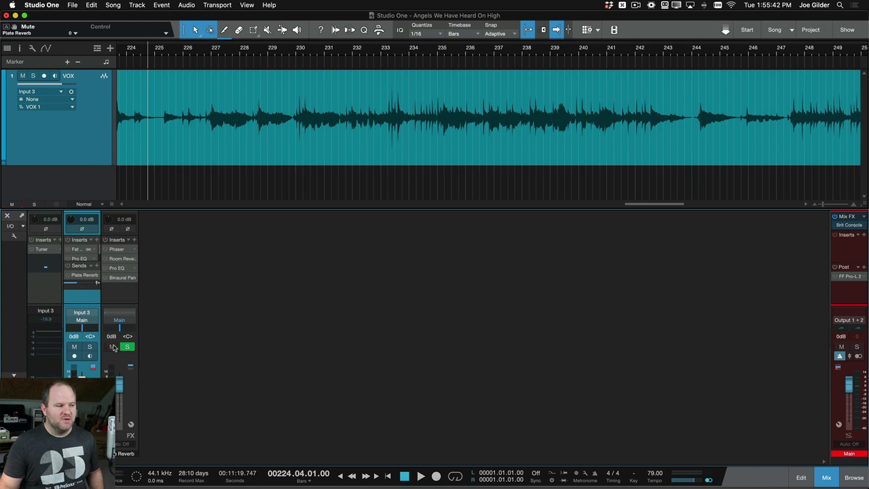
click(56, 204)
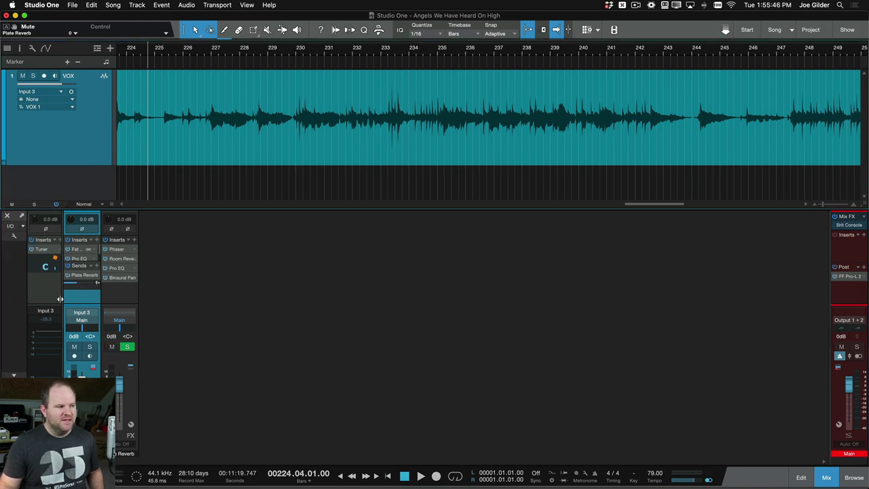
- Hide the input channel in the mixer and enlarge the console and insert area so all VOX inserts fit above the sends
drag(63, 299, 11, 296)
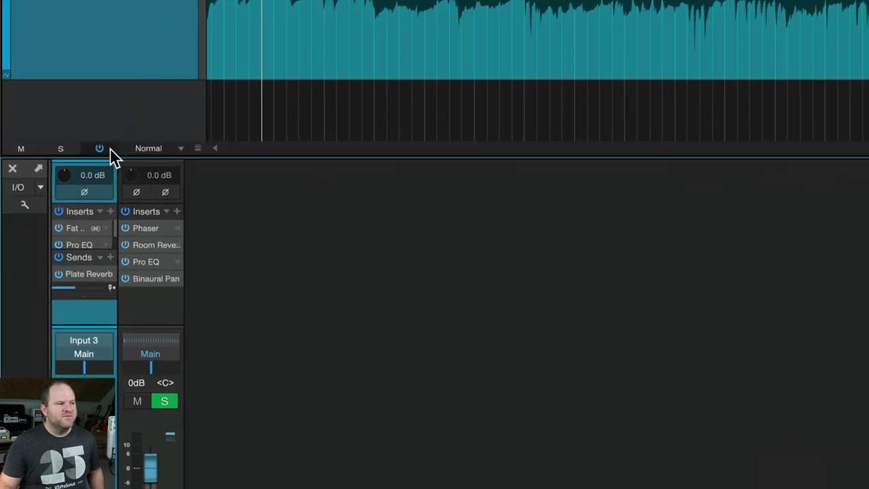
drag(59, 205, 57, 179)
drag(102, 99, 100, 96)
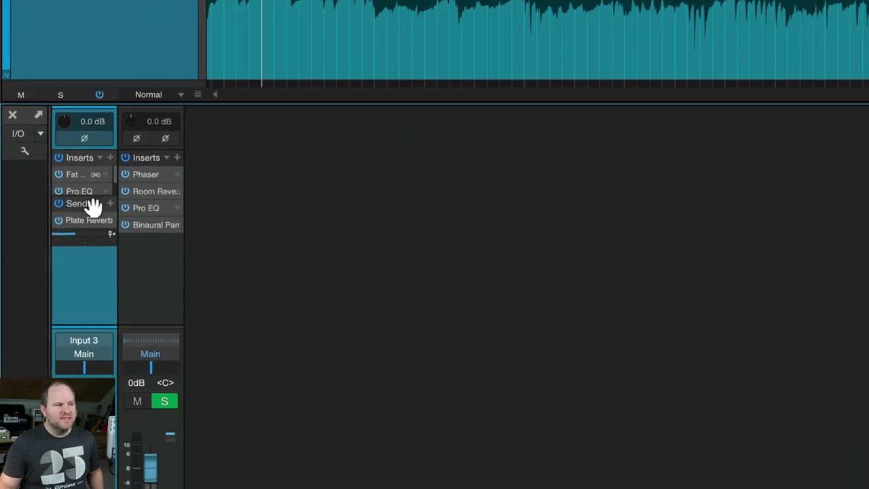
drag(88, 193, 86, 253)
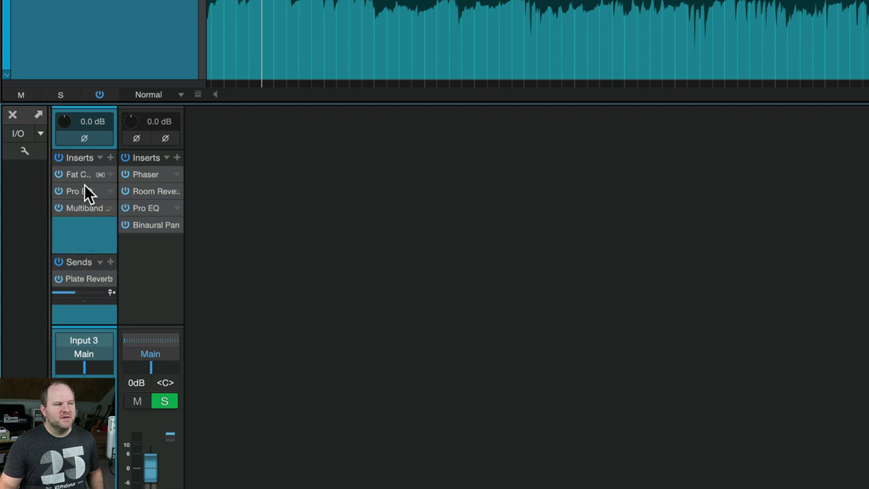
- Examine the settings of the Fat Channel, Pro EQ and Multiband Dynamics inserts on the VOX channel
click(83, 175)
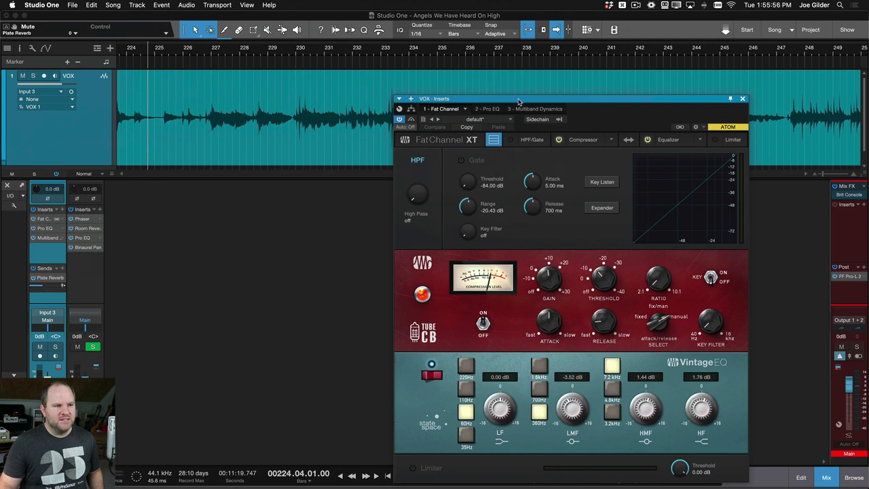
drag(520, 102, 370, 52)
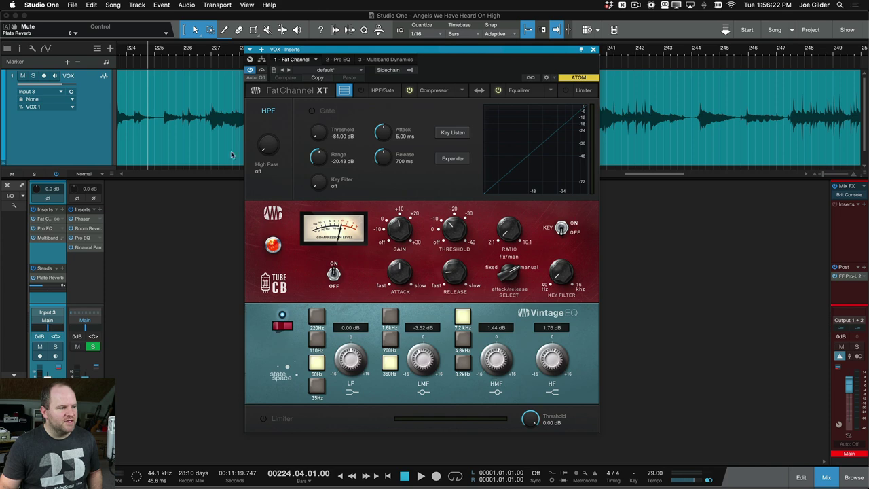
click(339, 60)
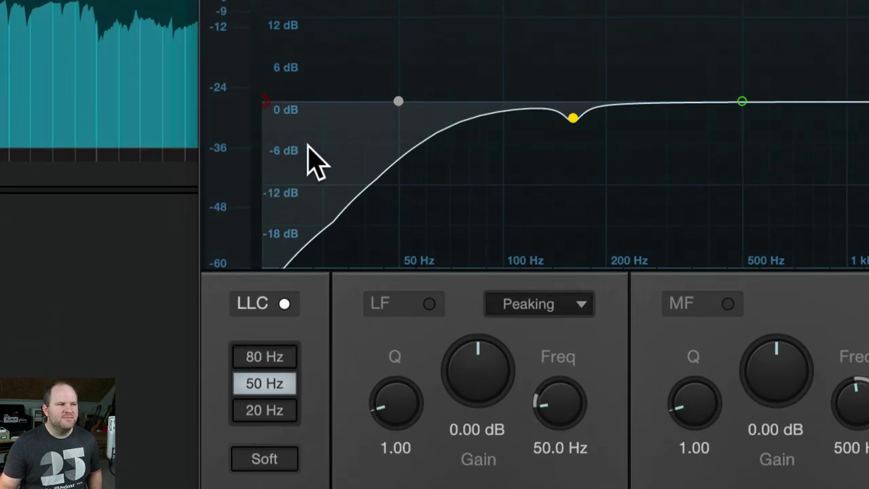
click(398, 101)
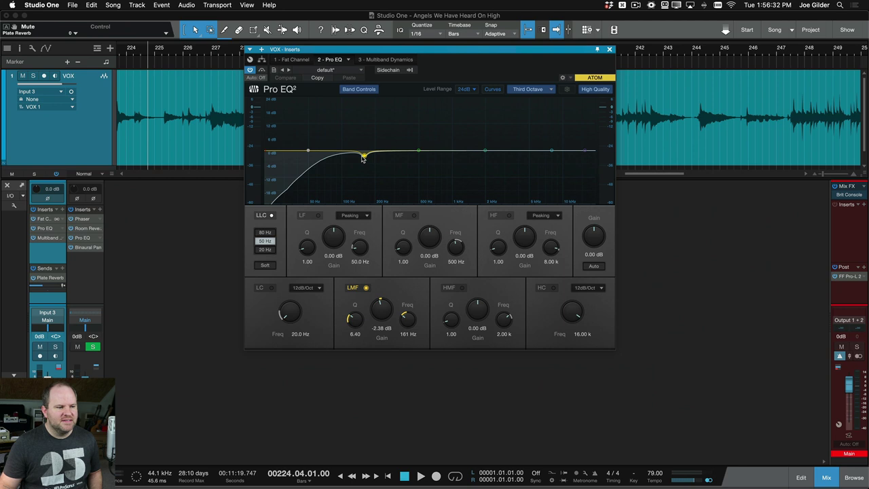
click(40, 238)
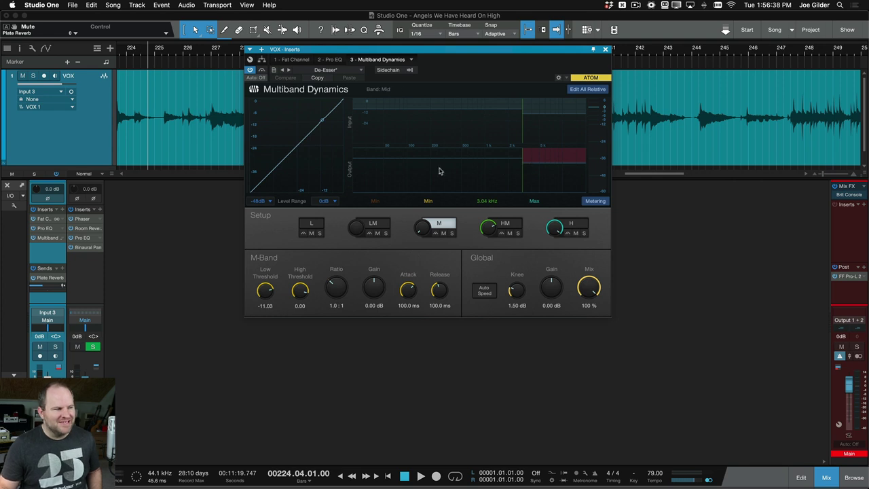
- Bypass the VOX channel's Plate Reverb send, Multiband Dynamics and Pro EQ, and switch off the compressor and equalizer inside Fat Channel
click(33, 279)
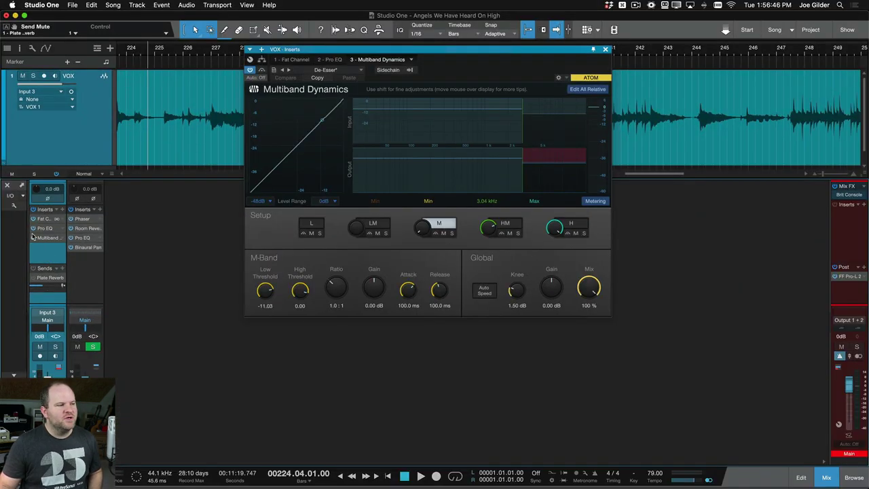
click(33, 238)
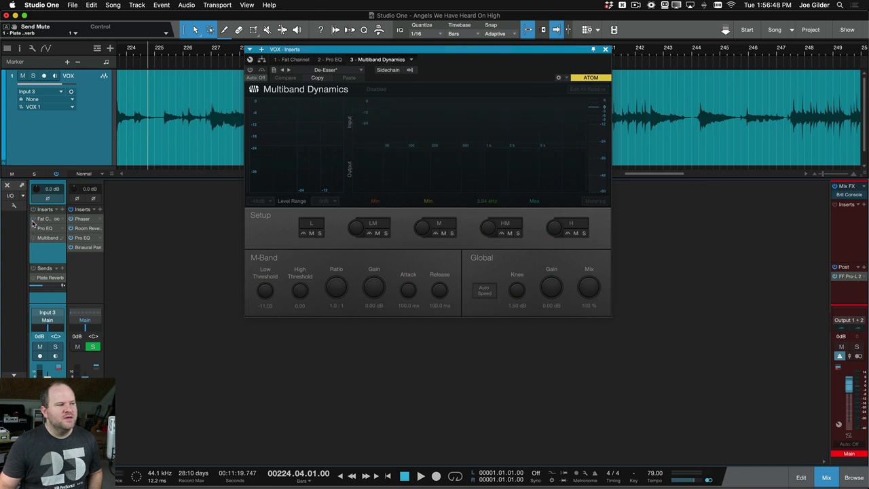
click(292, 59)
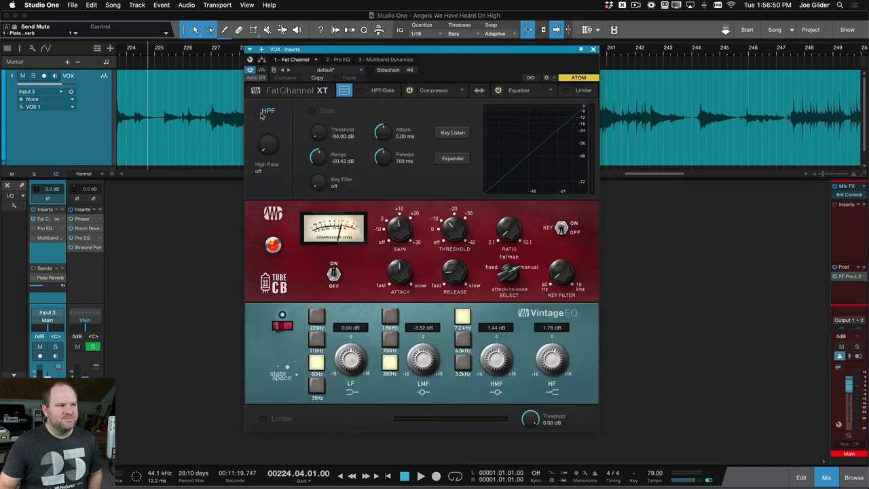
click(334, 275)
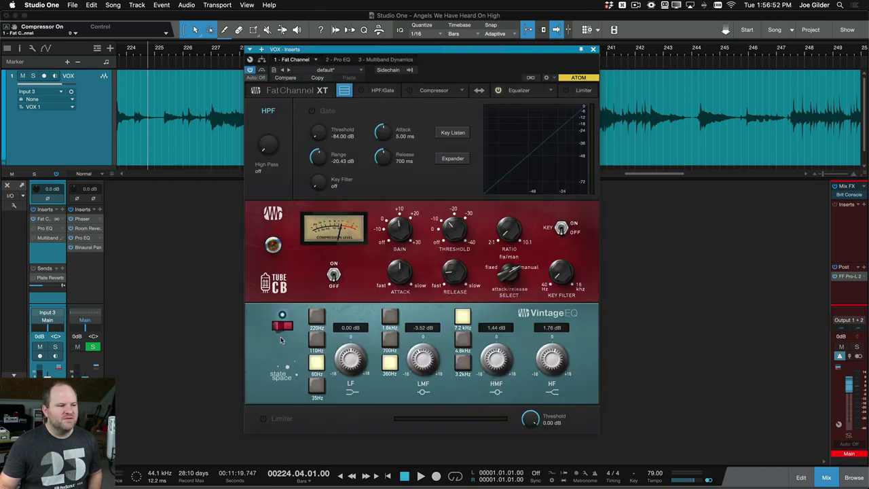
click(281, 330)
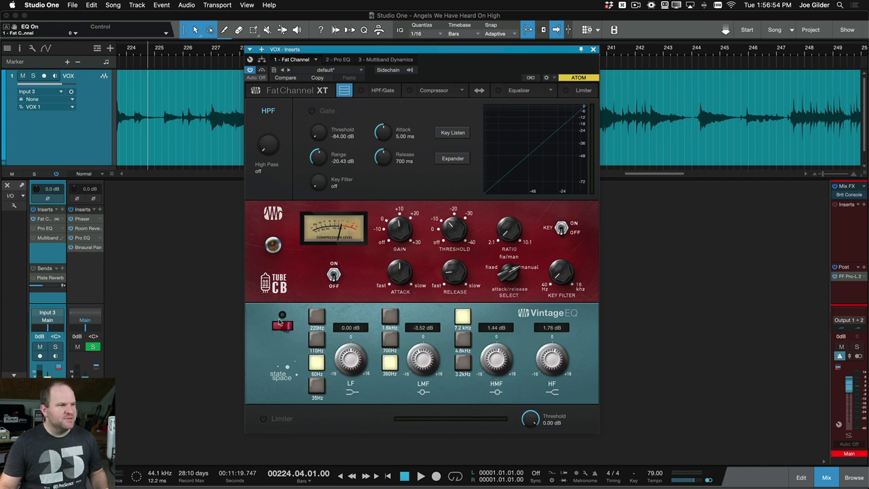
- Play the vocal from around bar 230 and switch on the Fat Channel's Tube CB compressor during playback
drag(352, 50, 323, 79)
click(302, 56)
key(space)
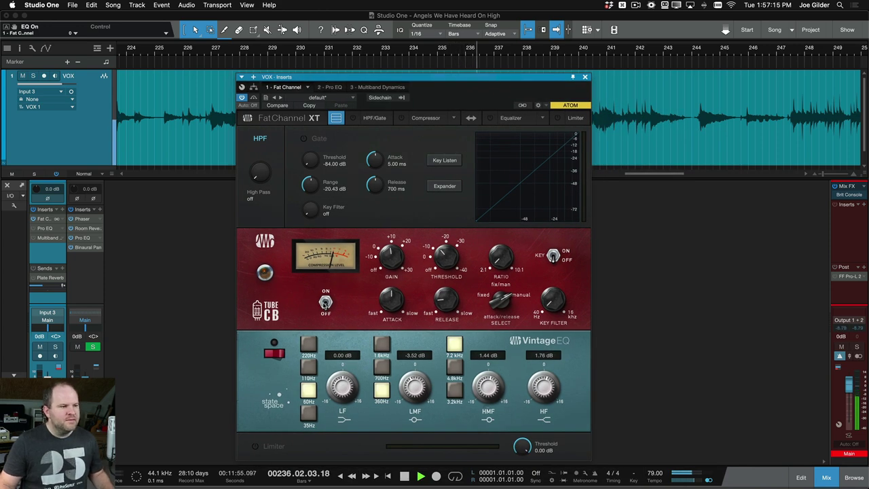
click(325, 304)
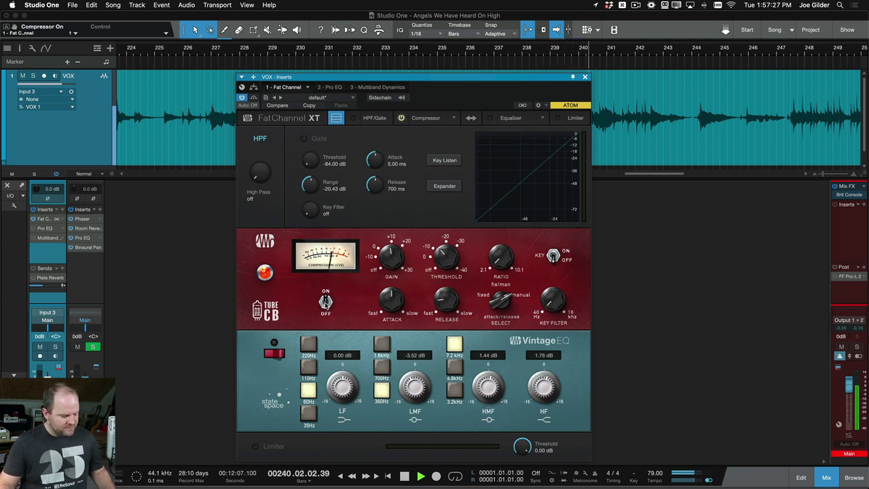
key(space)
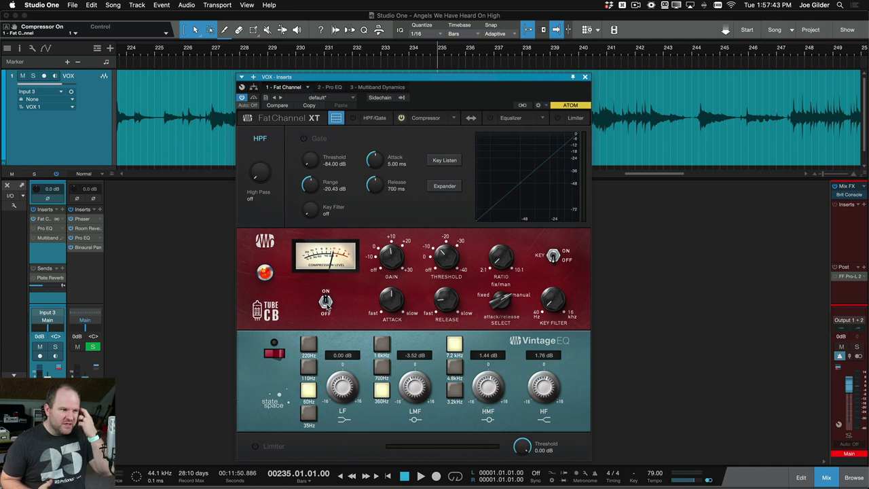
- Audition the compressed vocal from bars 235, 232 and 229, and once more from bar 235
key(space)
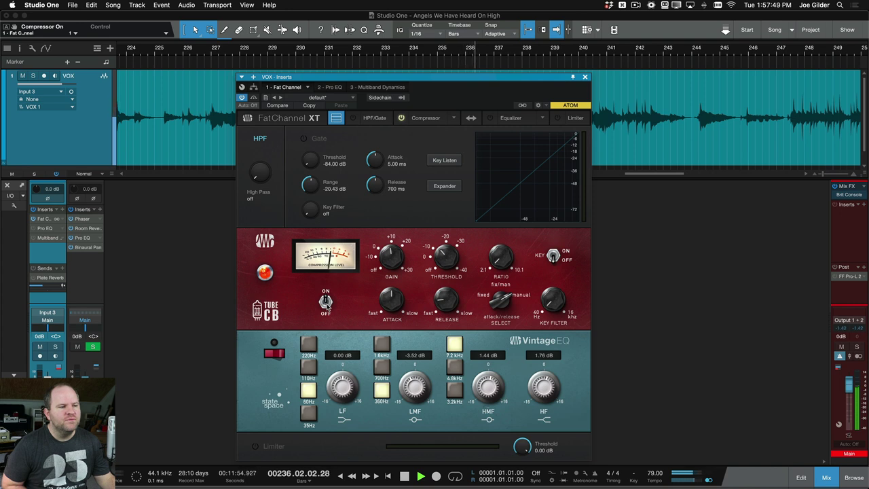
key(space)
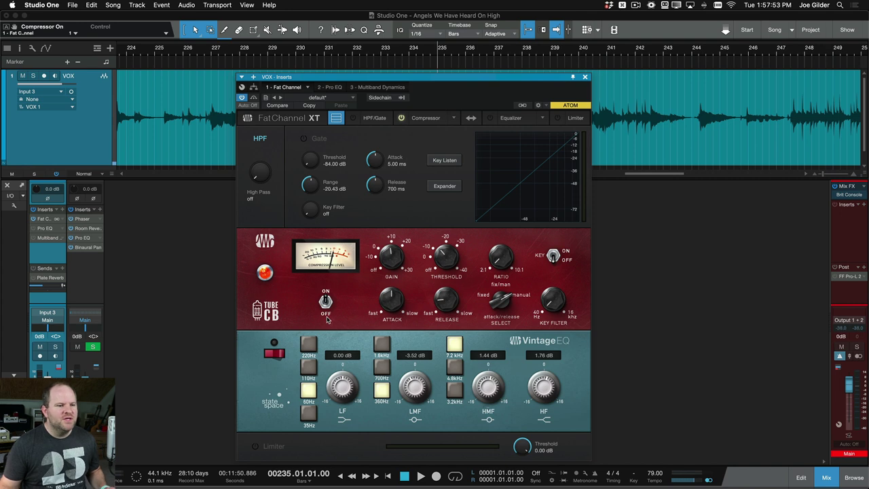
click(351, 53)
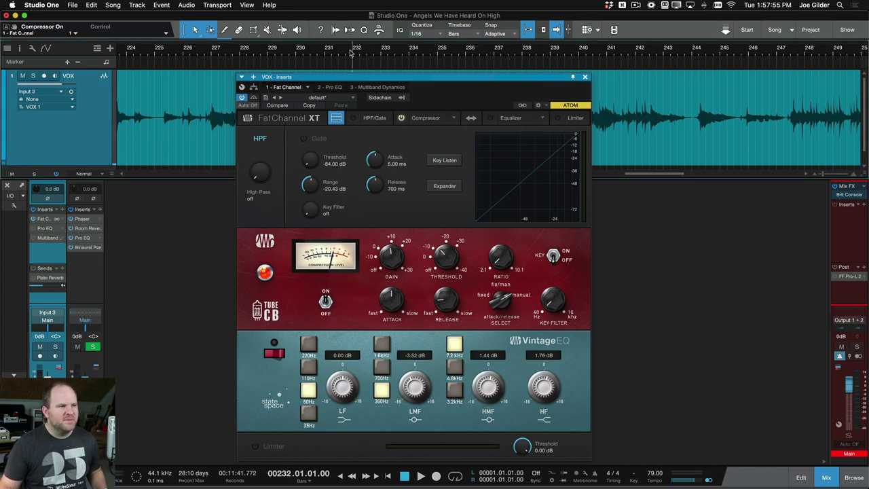
key(space)
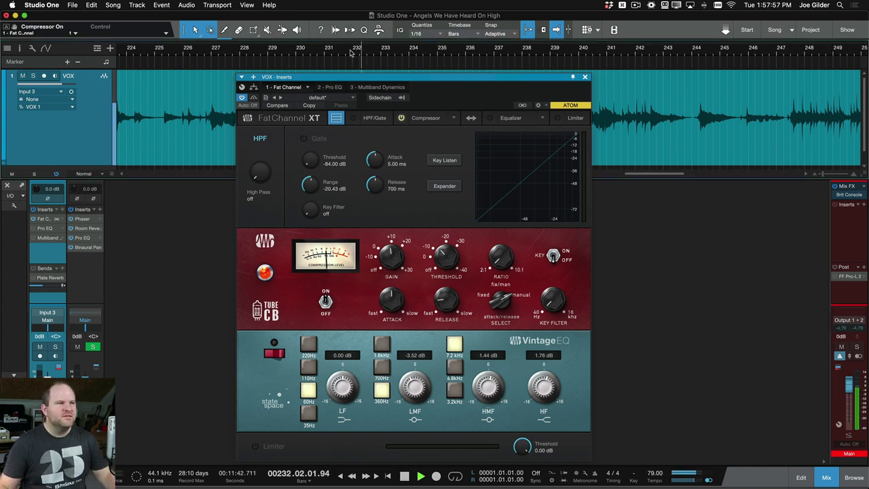
click(283, 49)
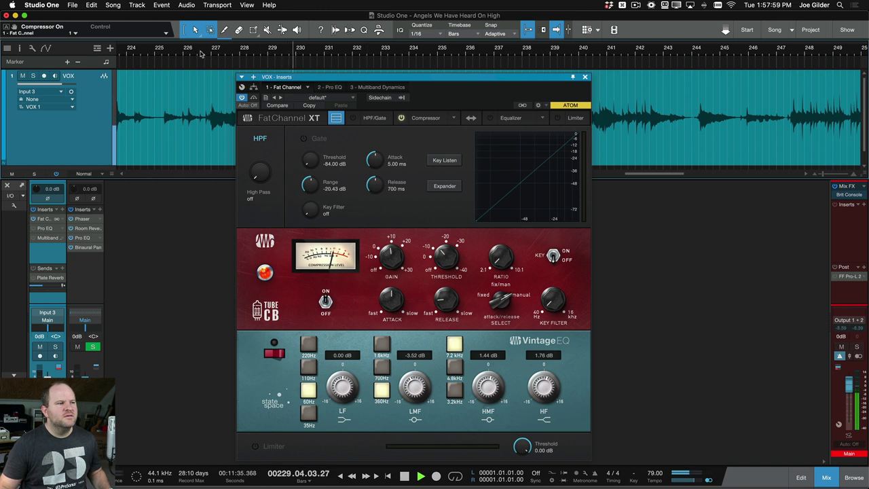
click(447, 53)
key(space)
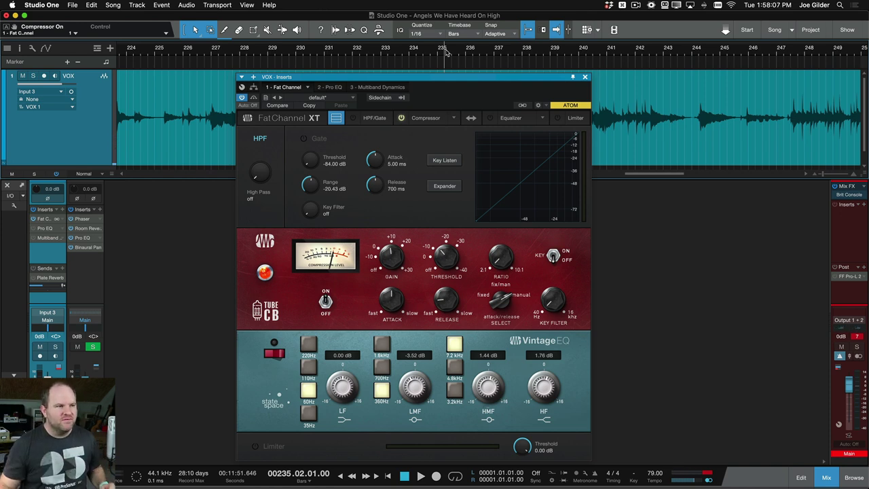
- Switch on the Fat Channel's Vintage EQ and, while listening, set the LMF gain to -3.04 dB and the HMF gain to 0.80 dB
click(274, 343)
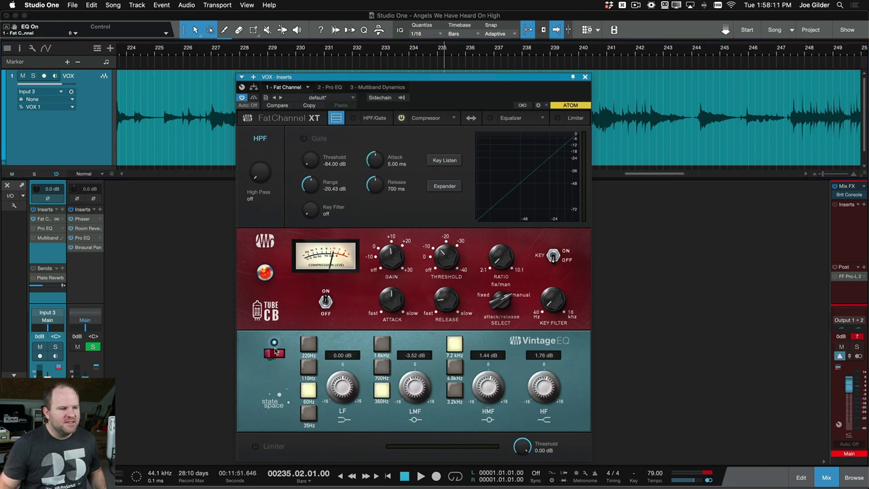
drag(422, 385, 419, 353)
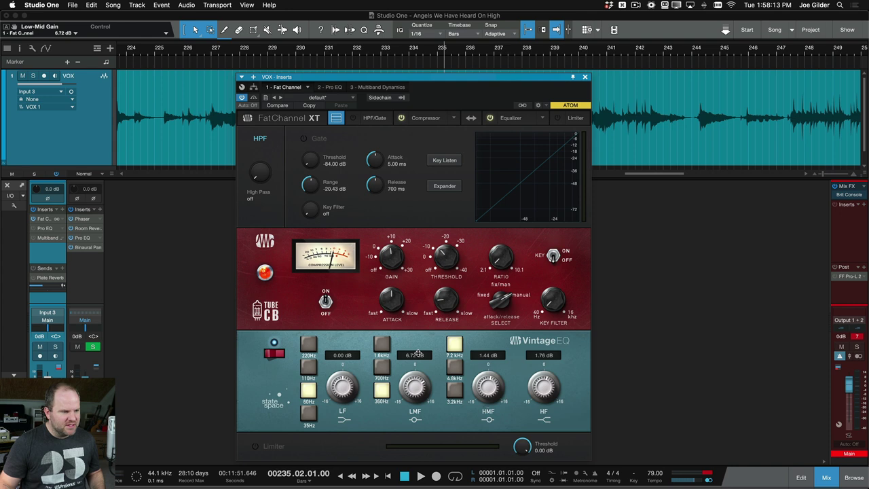
scroll(417, 379, up, 4)
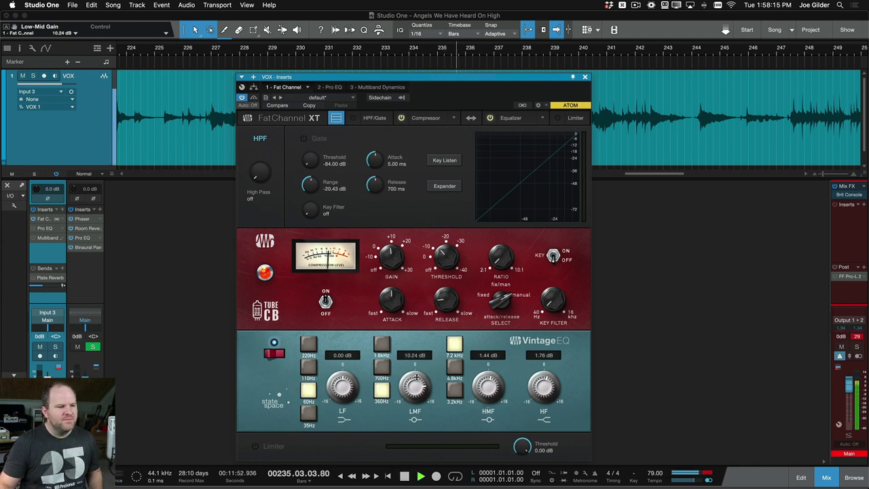
drag(417, 379, 412, 410)
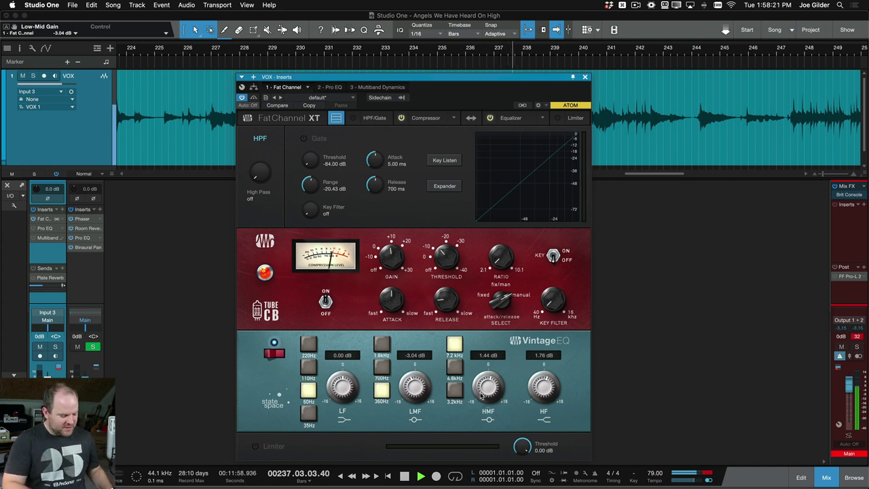
mouse_move(481, 396)
mouse_down()
mouse_move(482, 366)
mouse_move(481, 398)
mouse_up()
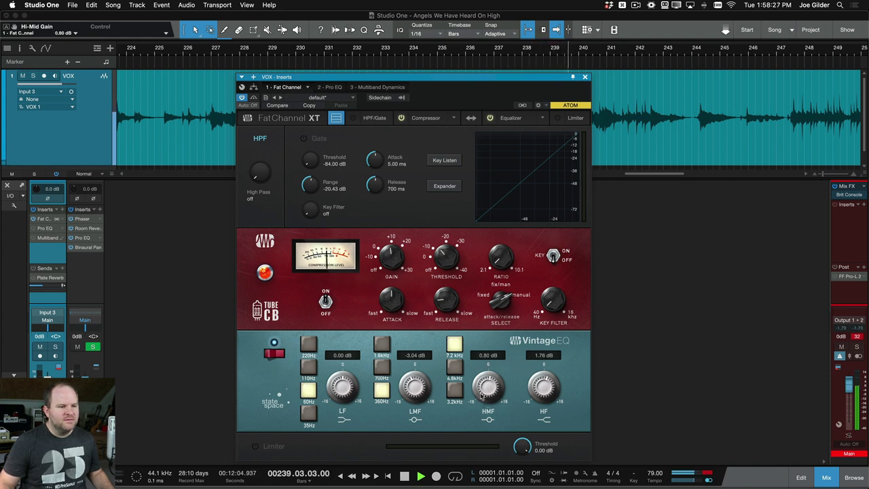
key(space)
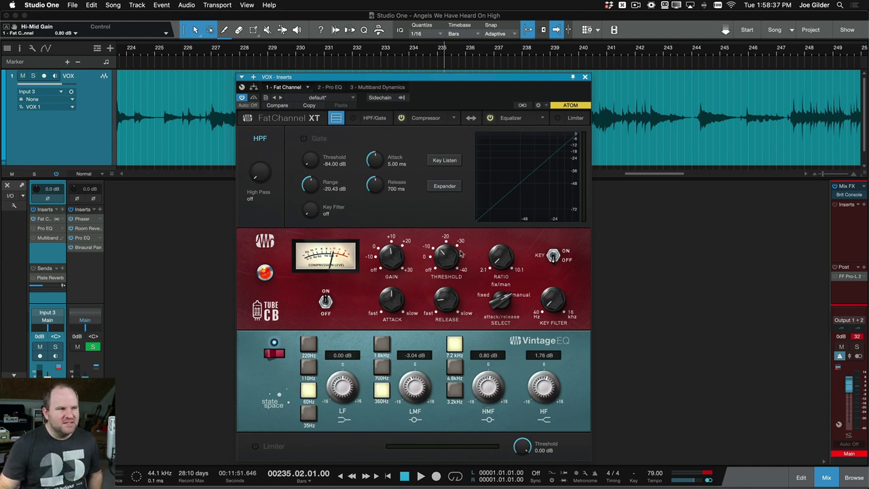
- Enable the Pro EQ insert on VOX and boost its LMF band gain to 19.70 dB for listening during playback
click(330, 87)
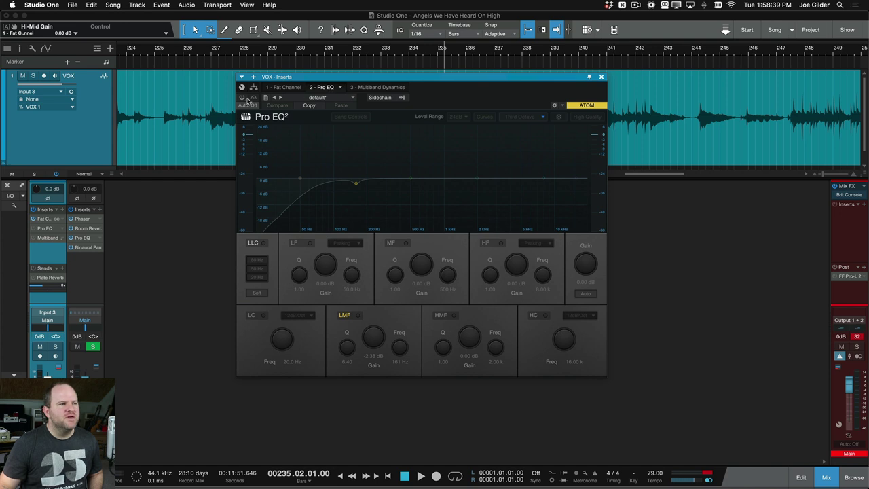
click(242, 98)
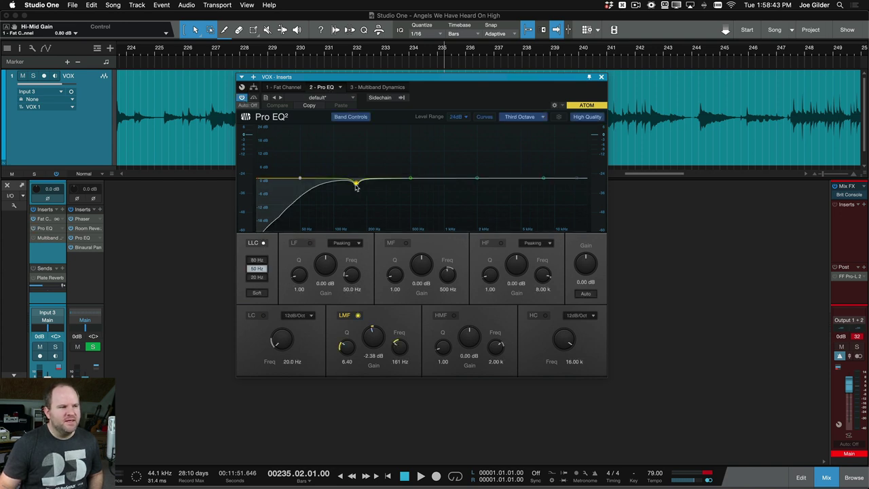
drag(379, 341, 372, 290)
key(space)
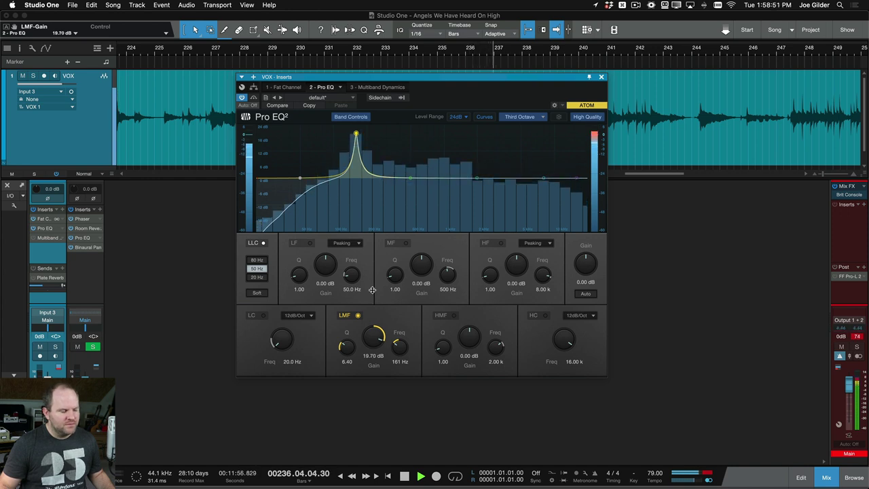
- Restore the Pro EQ's LMF gain to -2.38 dB and toggle its 50 Hz LLC filter off and back on
key(space)
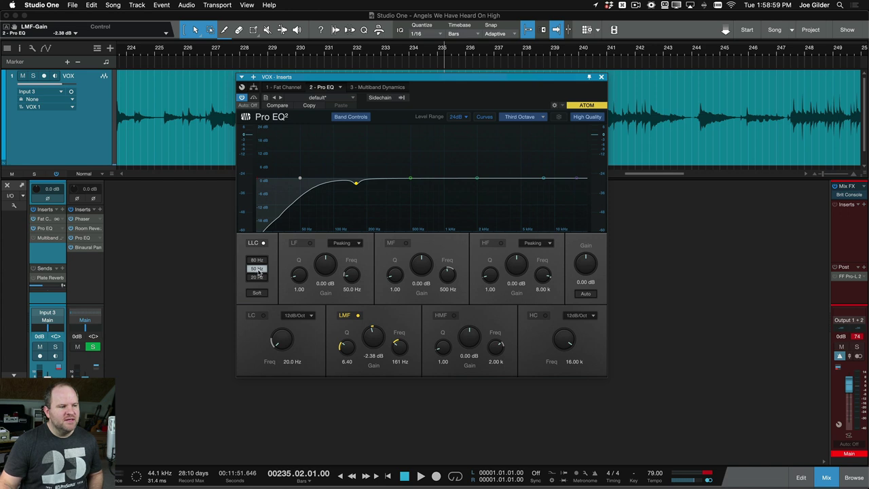
click(262, 243)
click(262, 244)
click(262, 244)
click(262, 244)
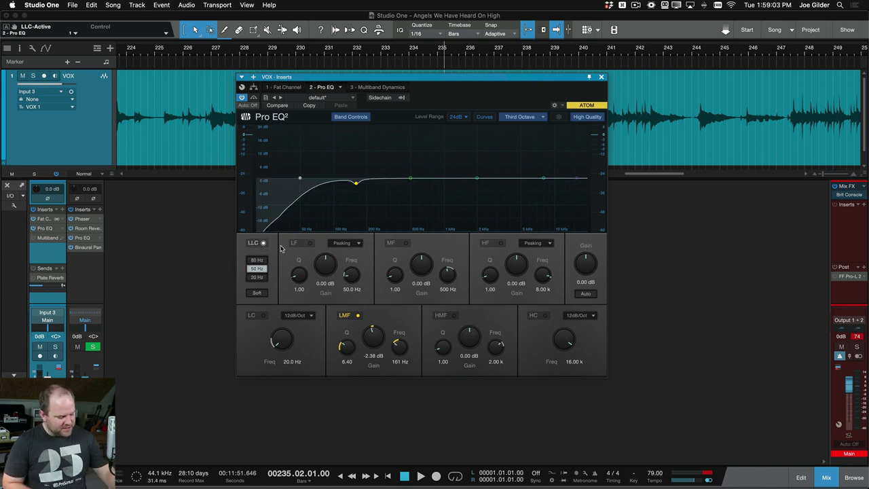
- Play the vocal from bar 235 and compare it with the Pro EQ bypassed and active, leaving the EQ enabled
key(space)
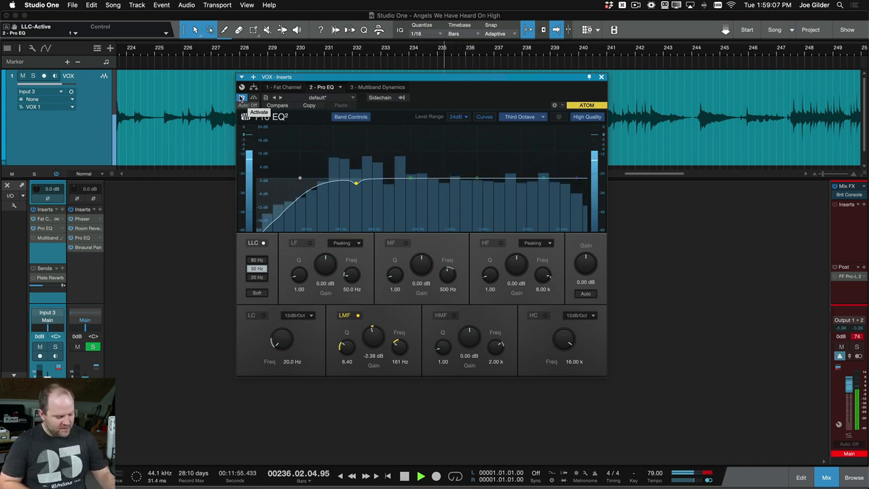
key(space)
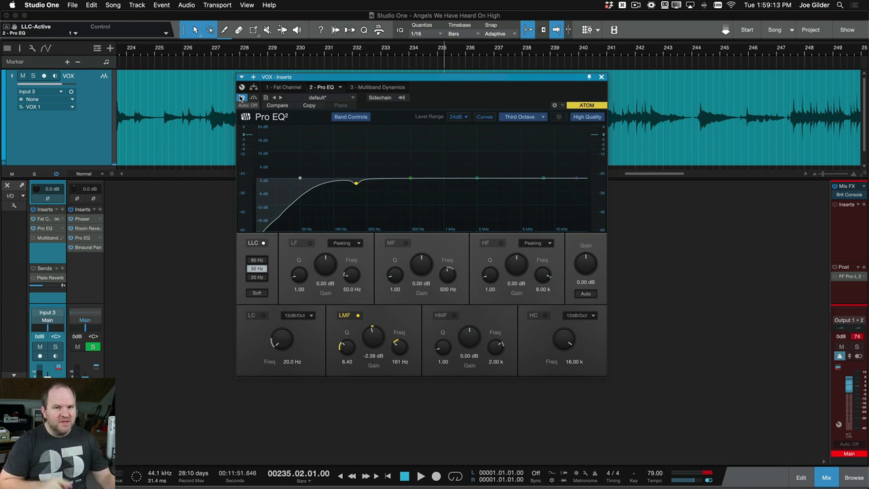
key(space)
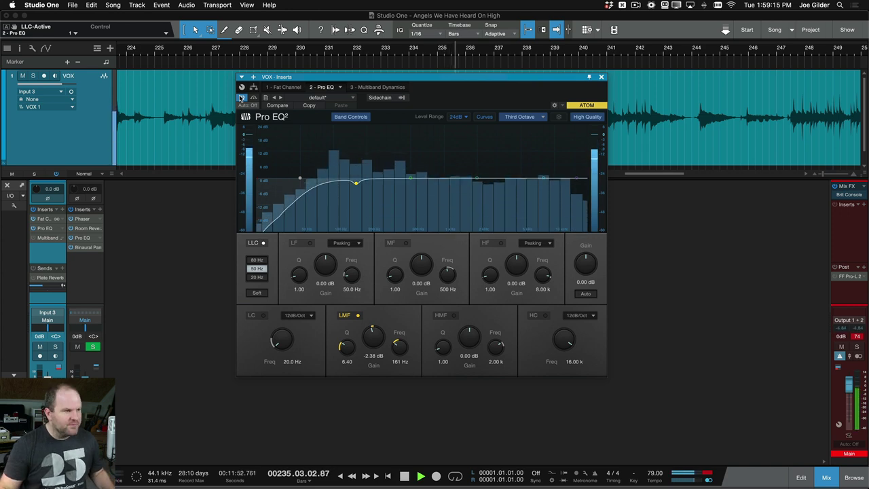
click(241, 98)
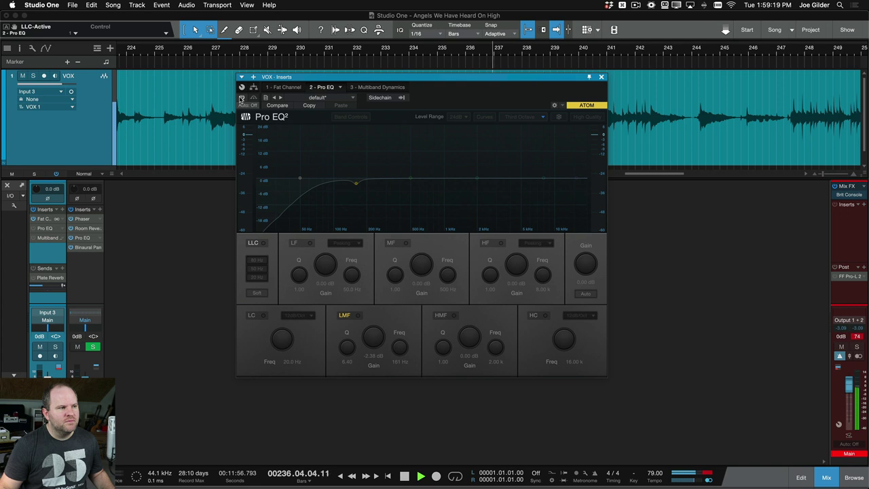
click(240, 97)
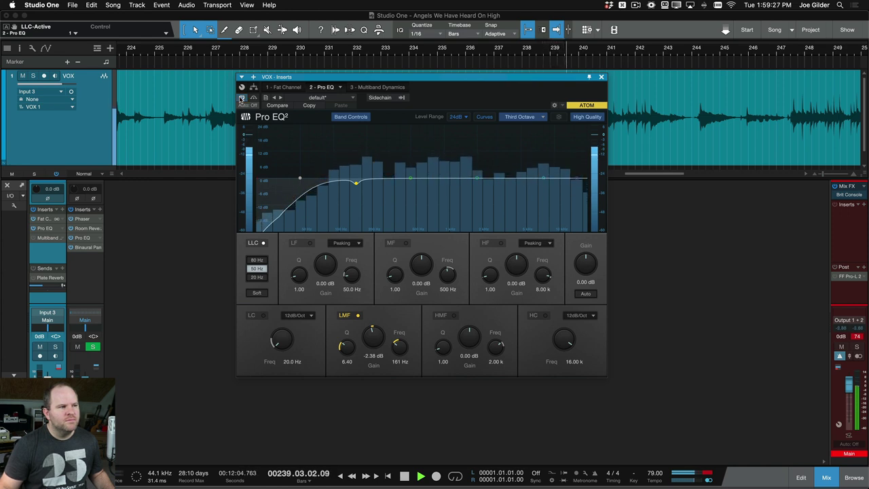
click(241, 99)
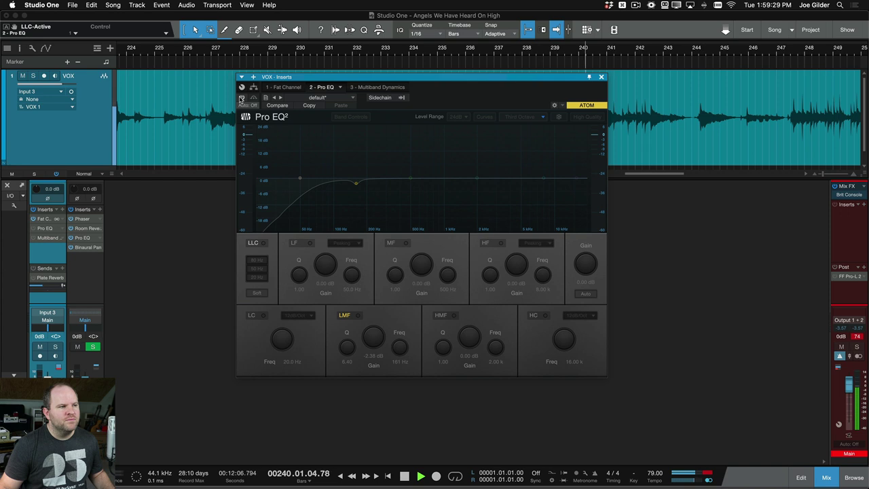
click(242, 98)
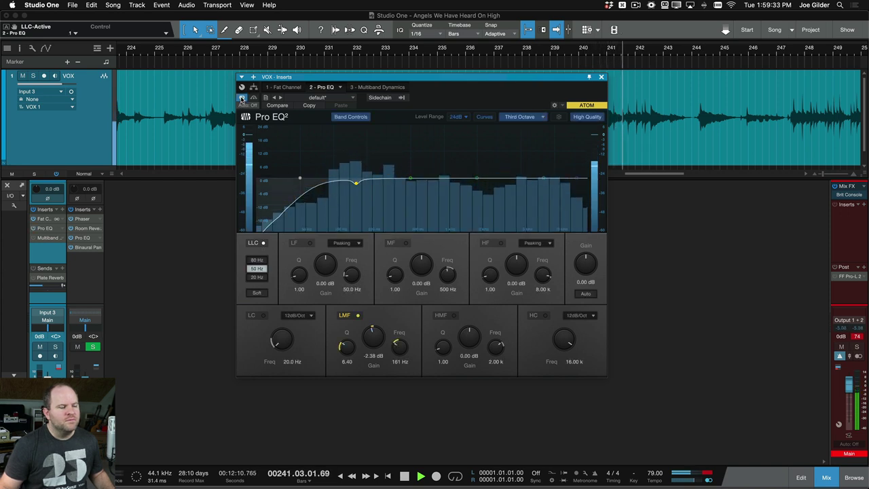
key(space)
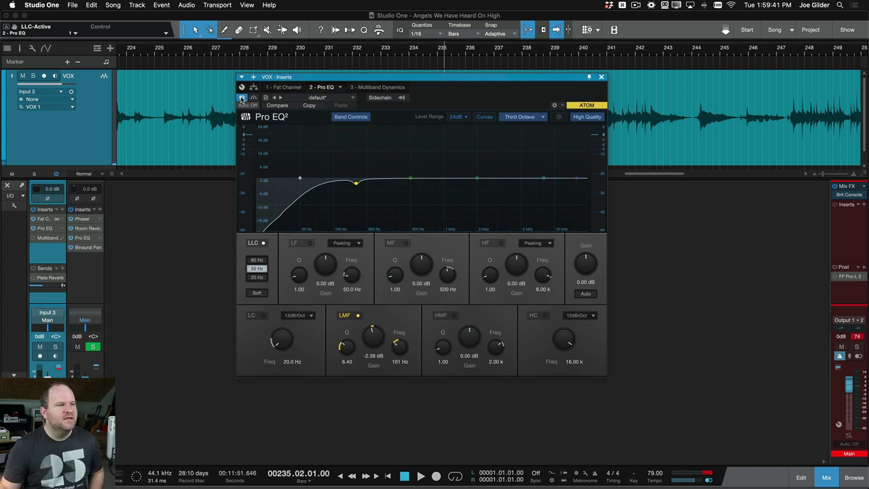
- Enable the Multiband Dynamics de-esser on VOX and show its high-mid band settings
click(366, 87)
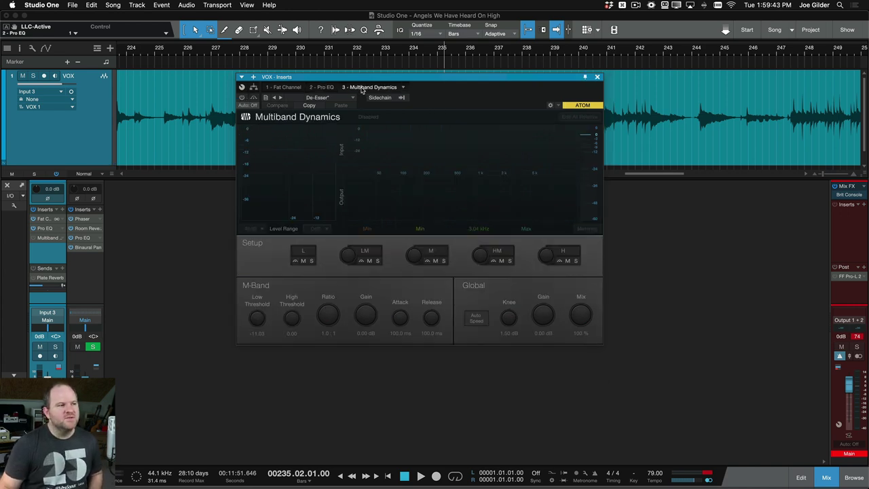
click(241, 98)
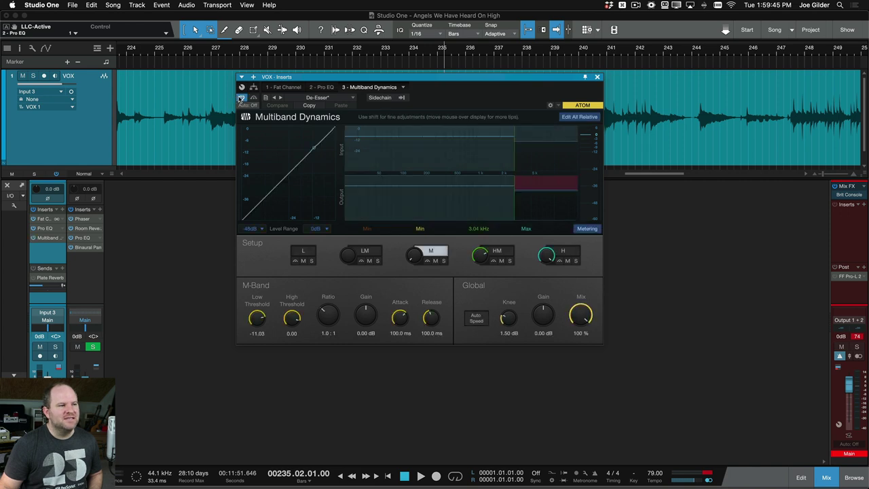
click(555, 163)
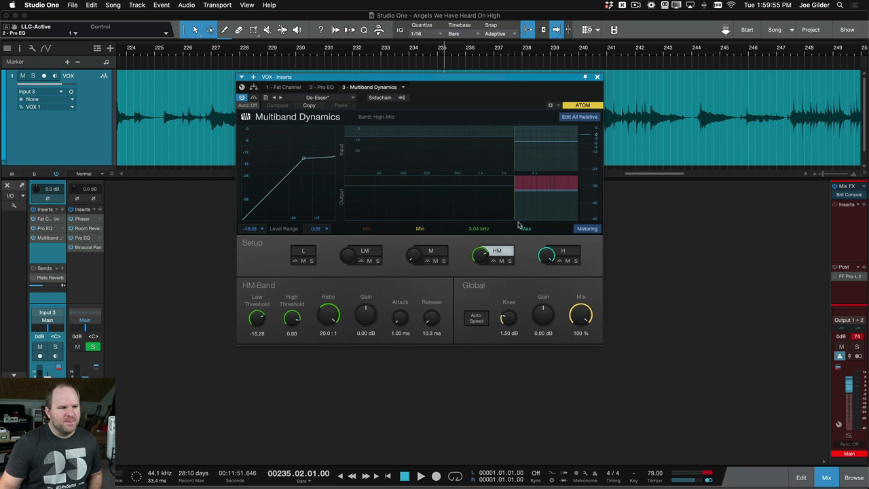
- Solo the de-esser's HM band, listen to it from bar 235, and release the solo
click(508, 261)
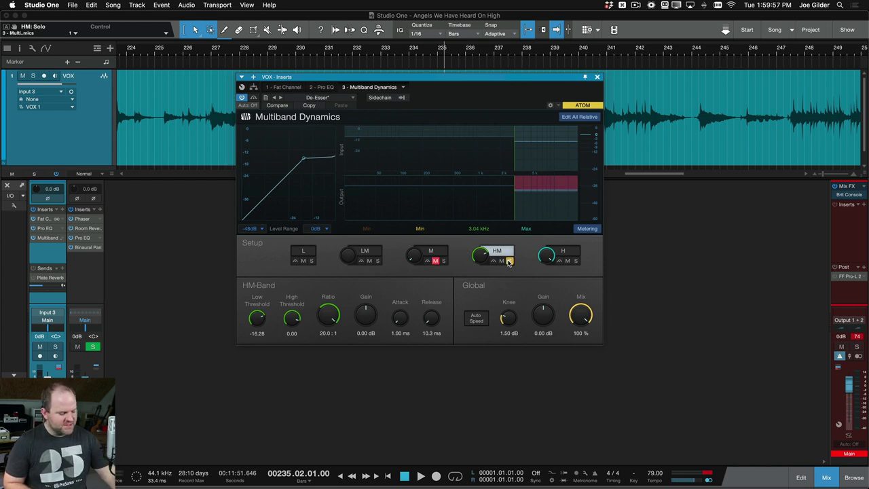
key(space)
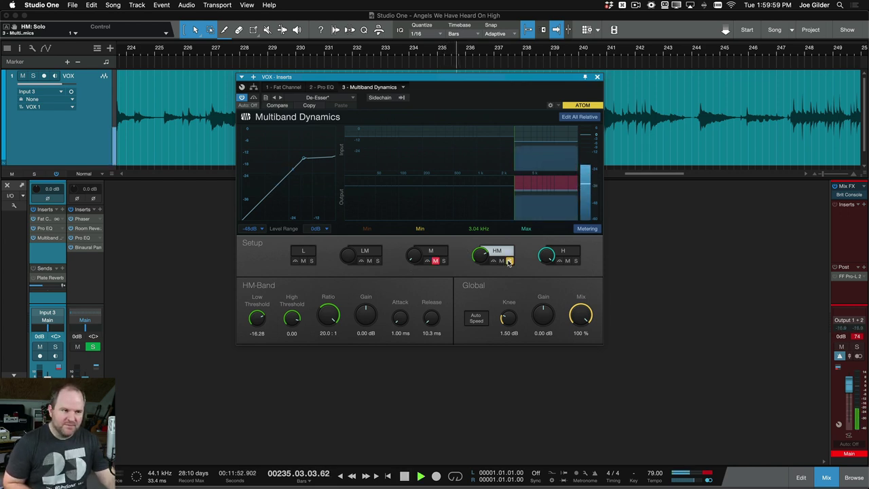
key(space)
click(509, 261)
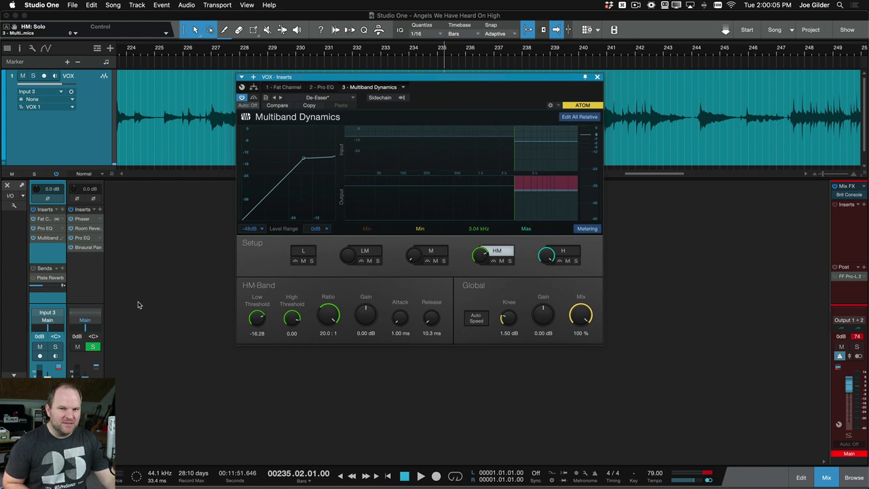
- Audition the de-essed vocal from bar 235 and again from beat 3 of bar 234
key(space)
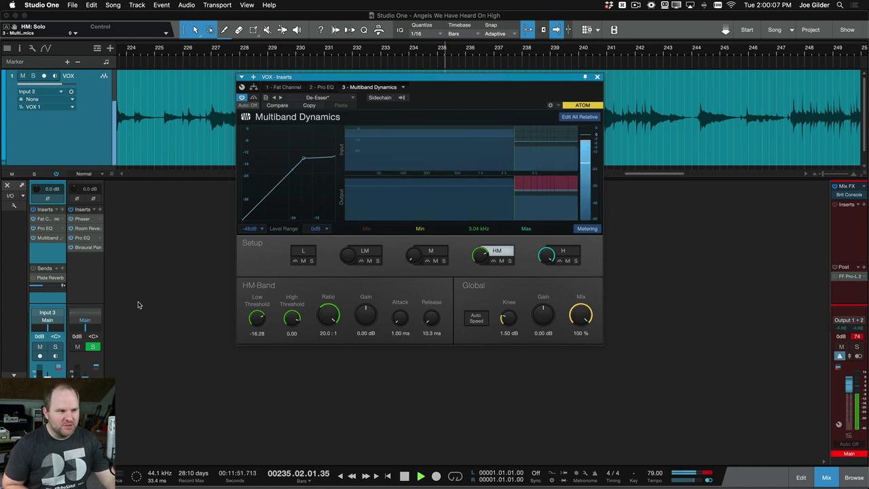
click(426, 55)
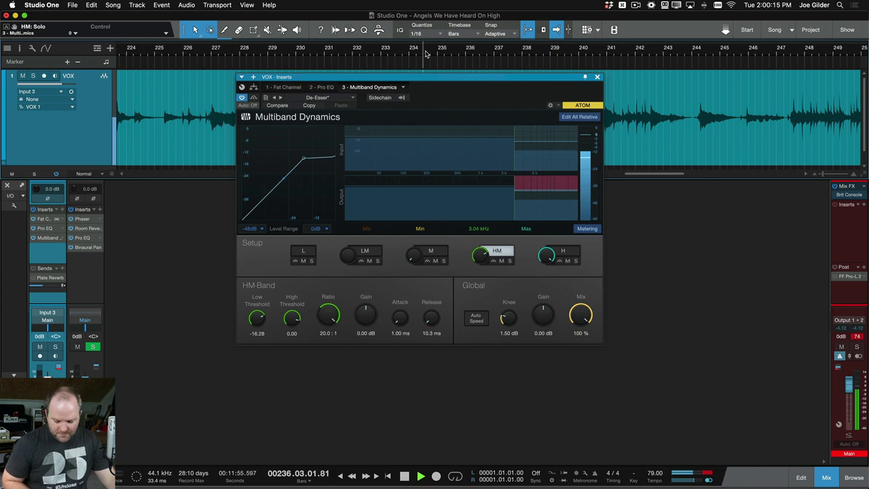
key(space)
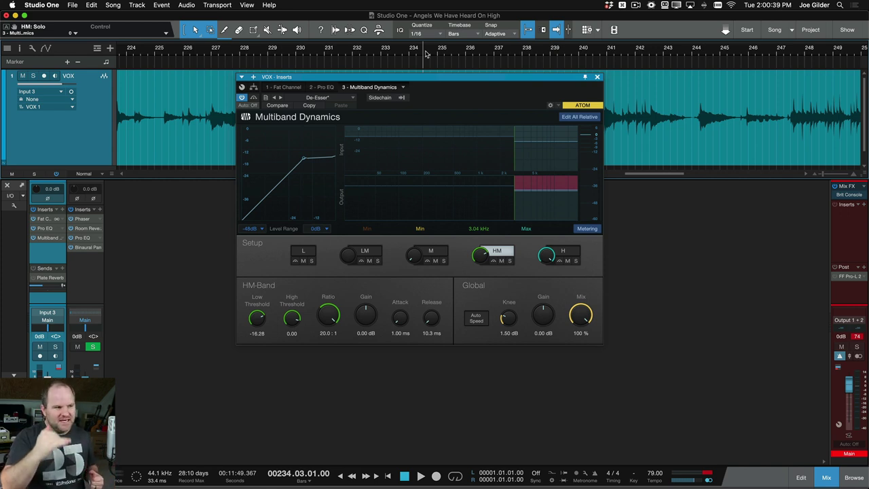
key(space)
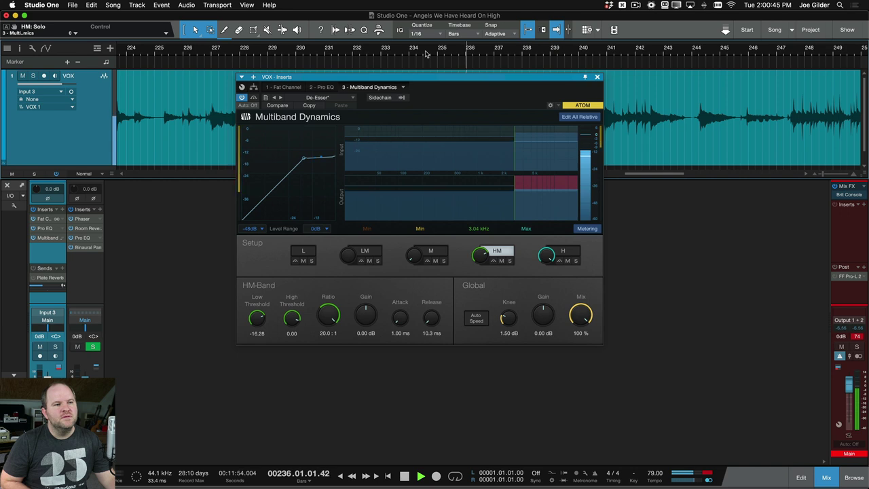
key(space)
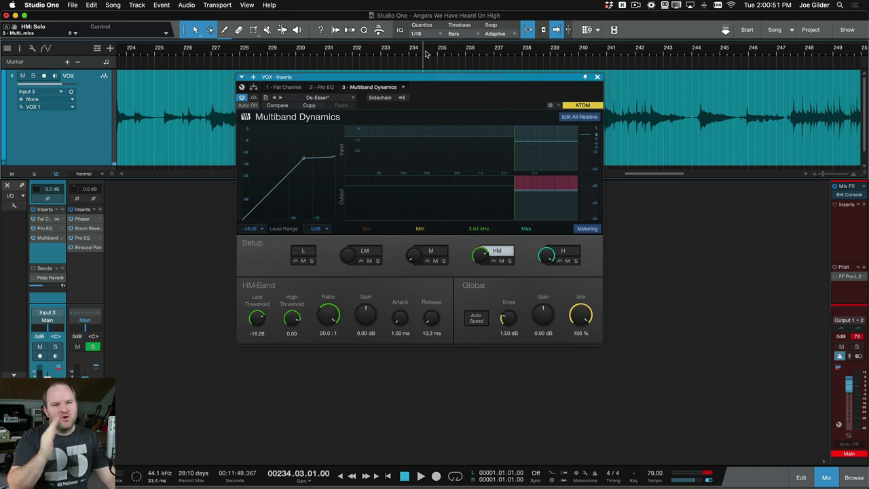
- Bypass Multiband Dynamics, play the same phrase for comparison, and re-enable the de-esser
click(242, 97)
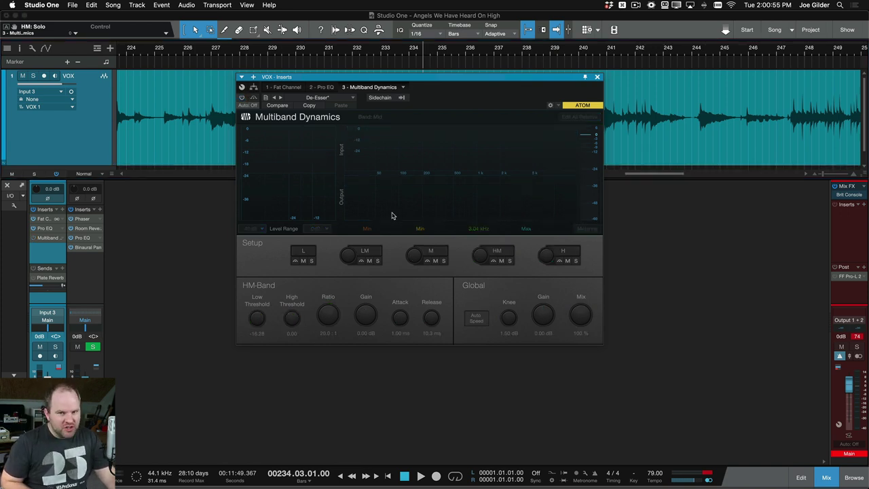
key(space)
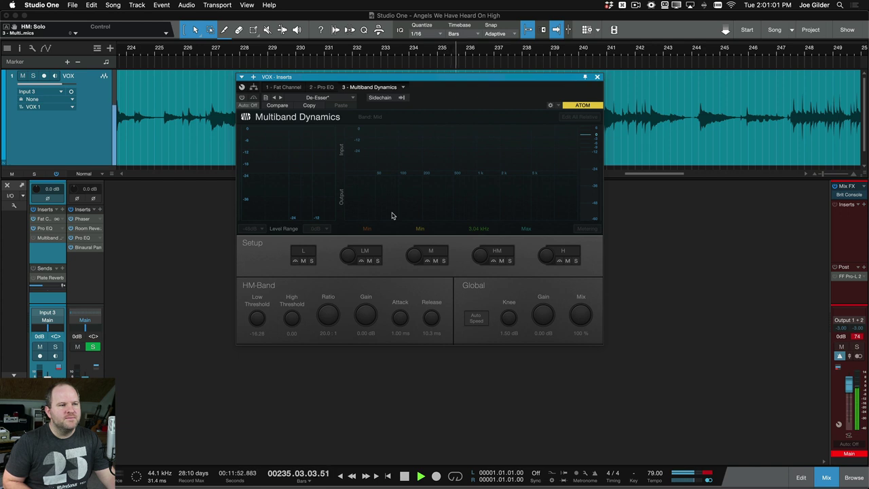
key(space)
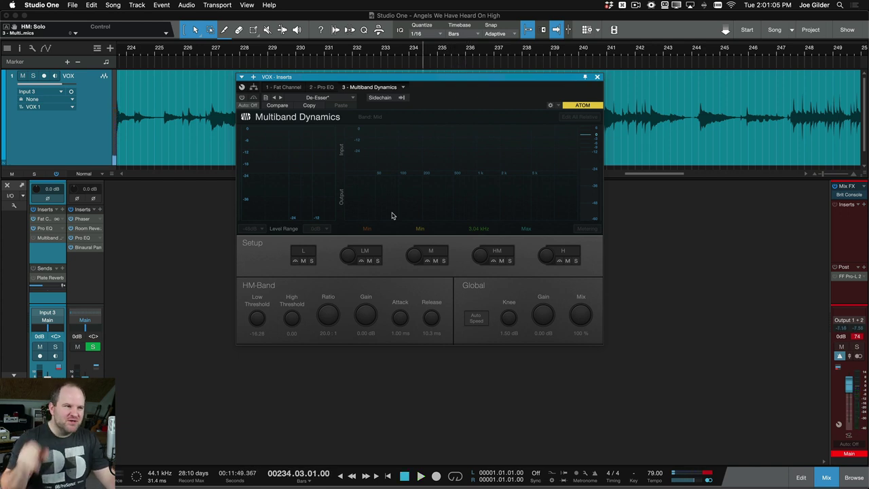
click(241, 98)
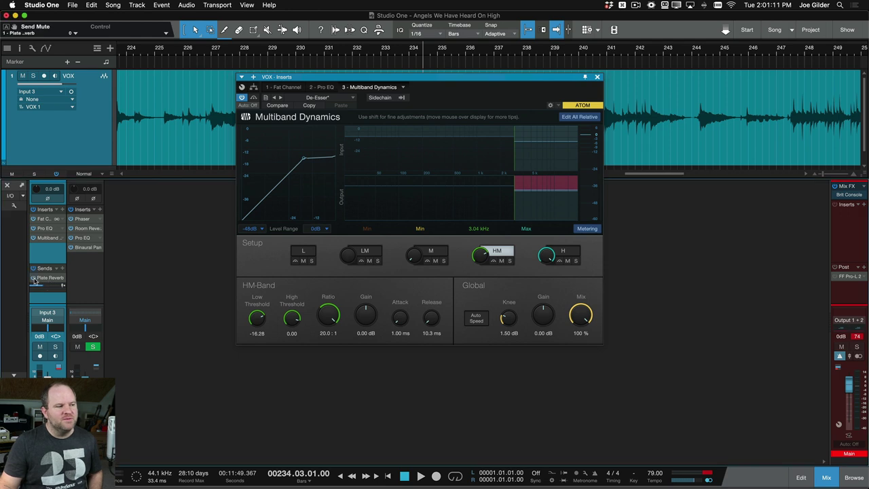
- Review the Plate Reverb channel's Phaser, Room Reverb, Pro EQ and Binaural Pan settings, and close the insert window
click(81, 280)
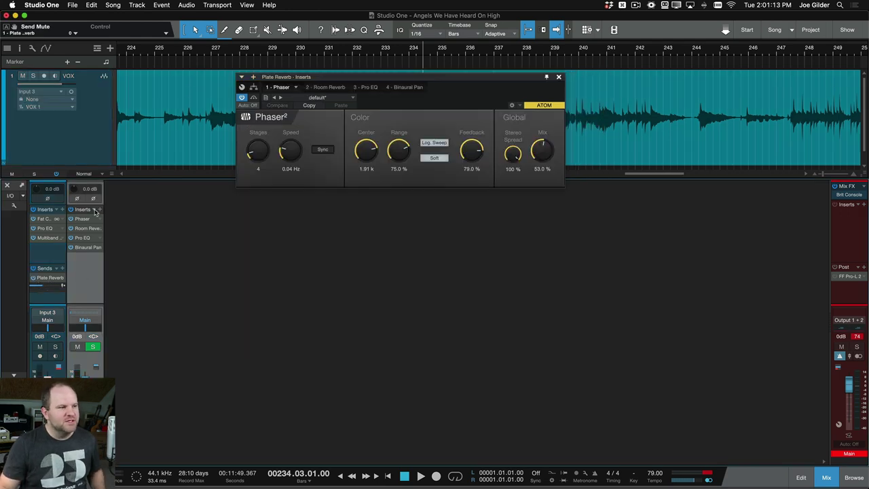
click(86, 232)
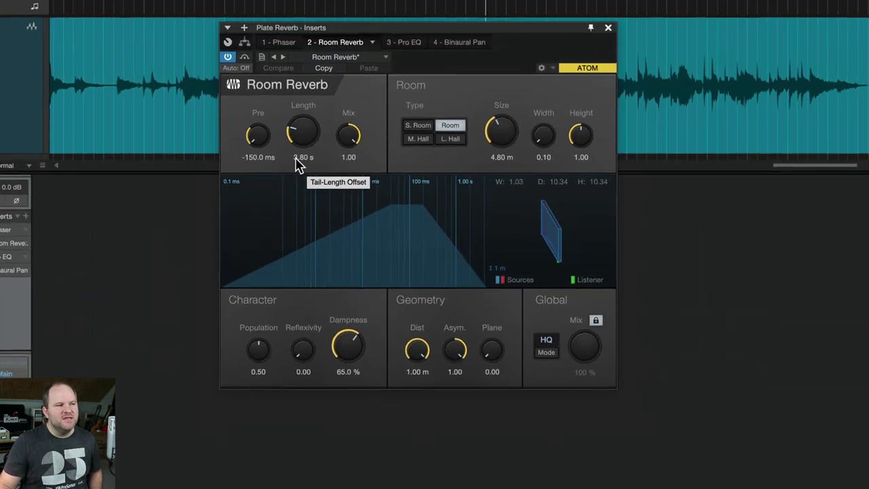
click(416, 44)
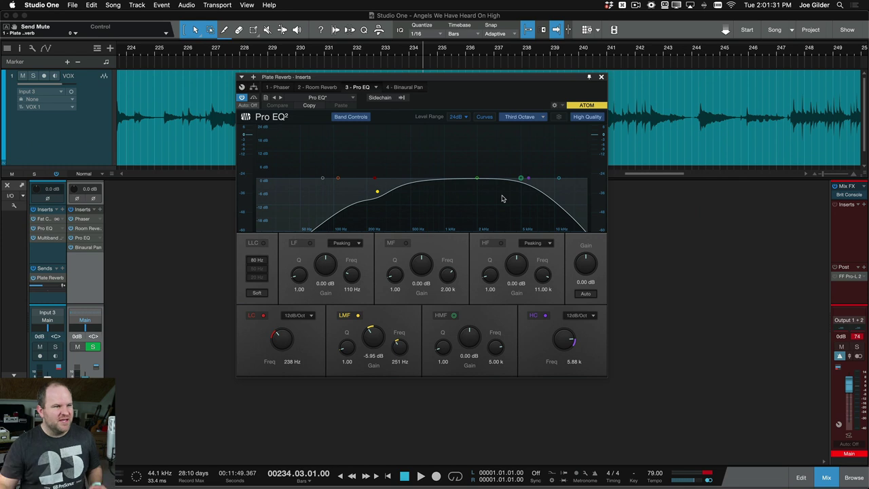
click(408, 88)
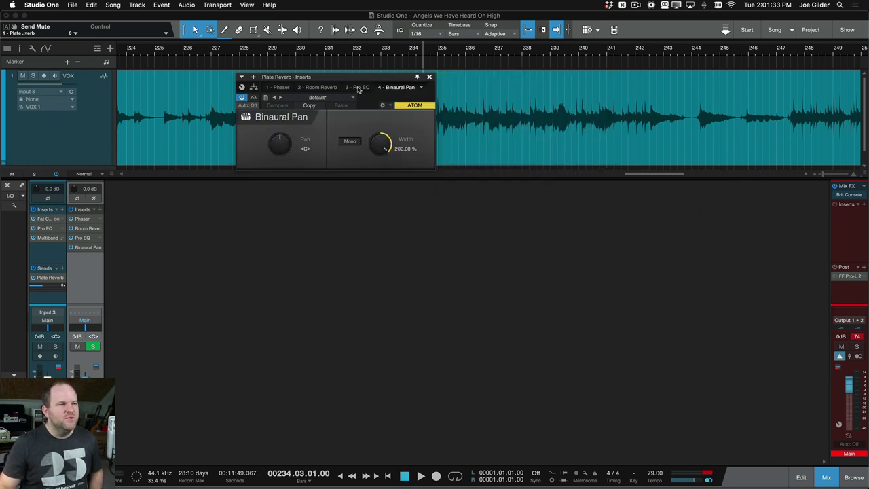
click(359, 88)
click(385, 89)
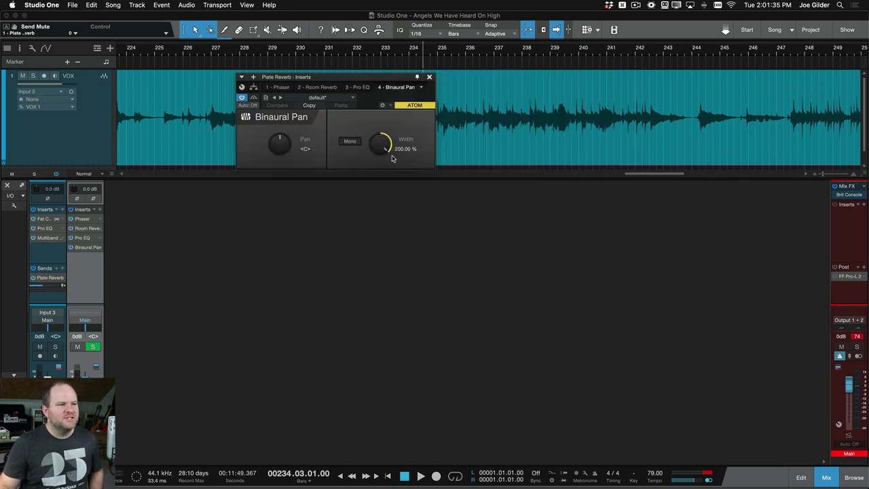
click(313, 88)
click(278, 88)
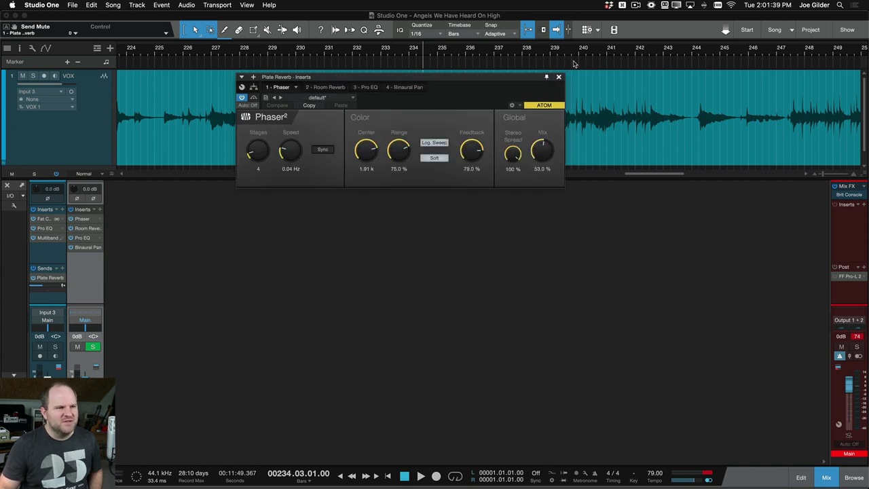
click(559, 77)
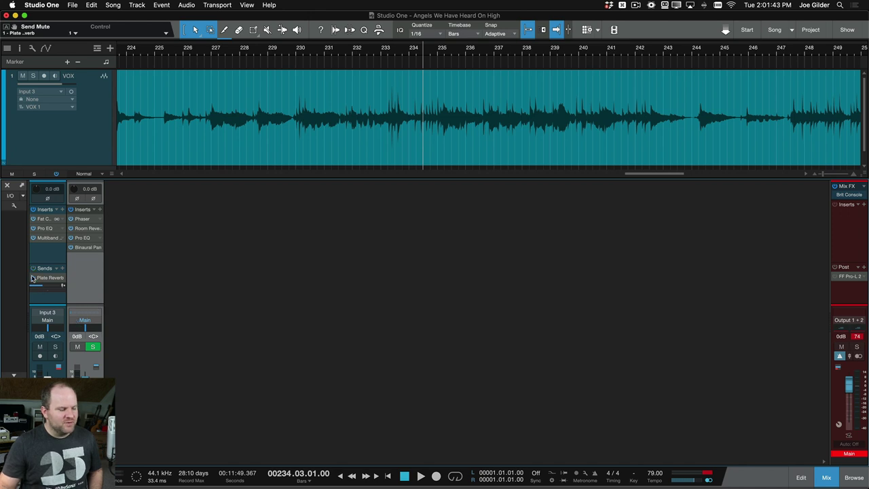
- Play the vocal with the Plate Reverb send muted, activate the send during playback, and solo the reverb channel
key(space)
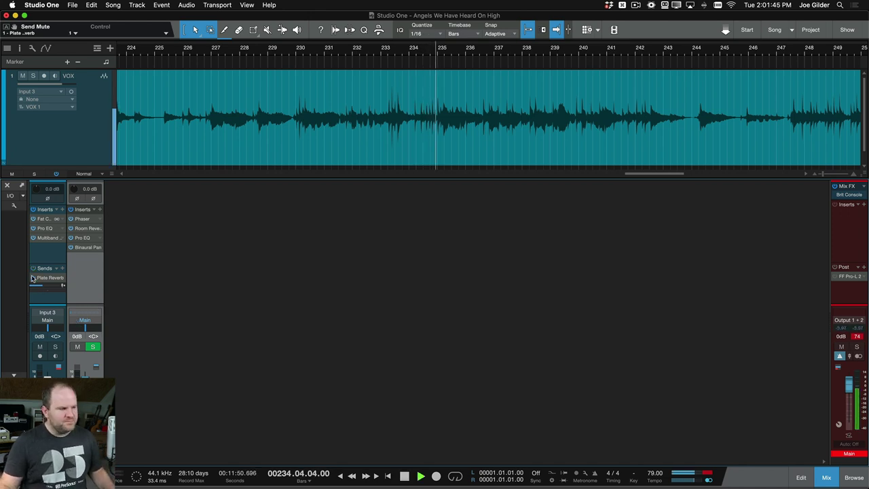
click(33, 279)
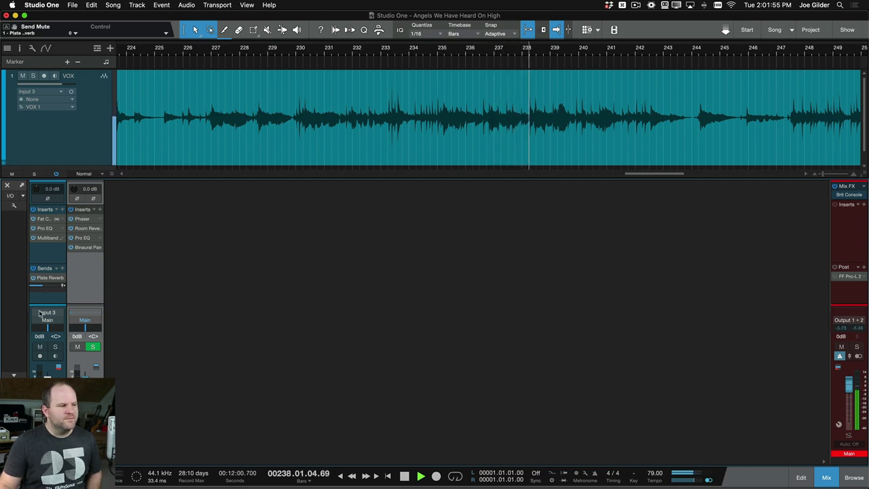
click(92, 346)
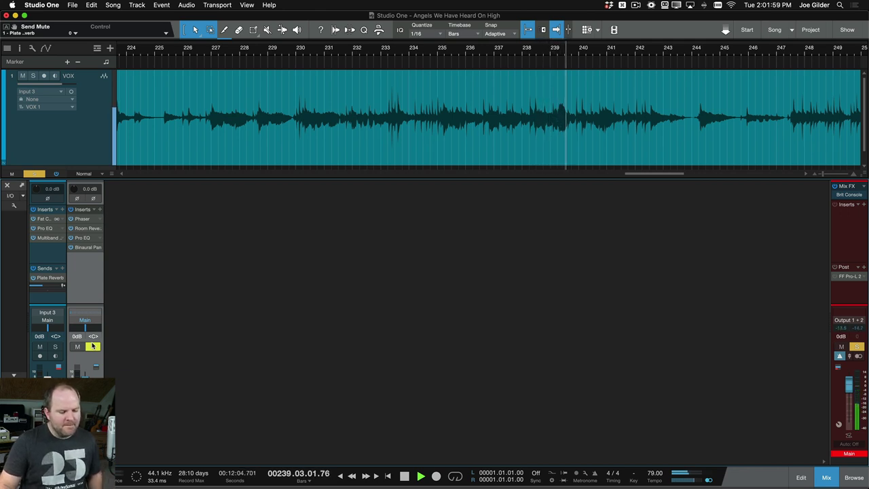
- Audition the soloed Plate Reverb channel from beat 3 of bar 234 with its Pro EQ bypassed, re-enabling the EQ during playback
key(space)
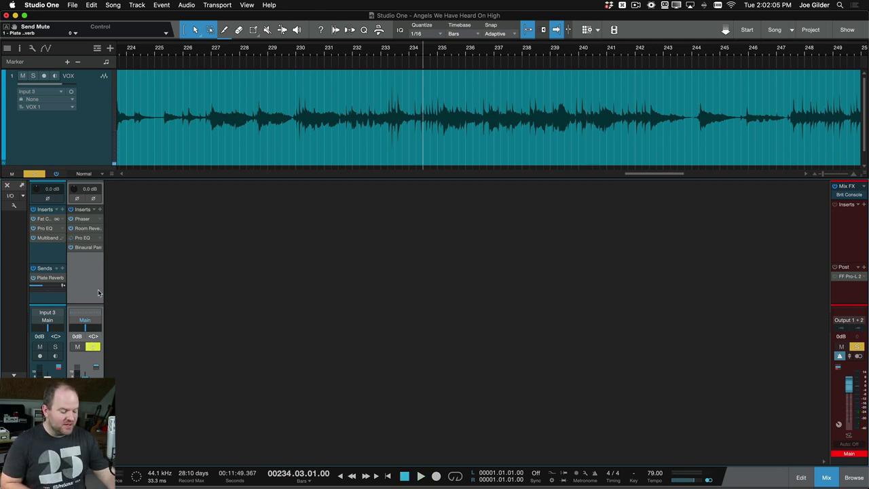
key(space)
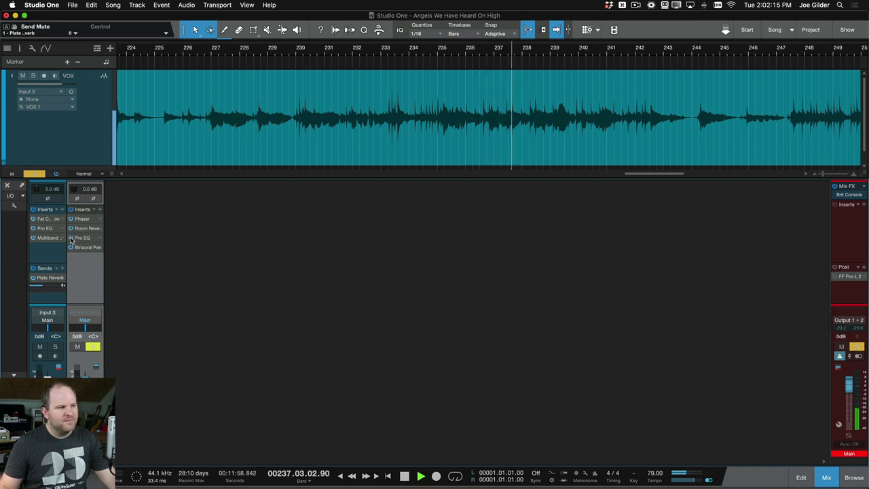
key(space)
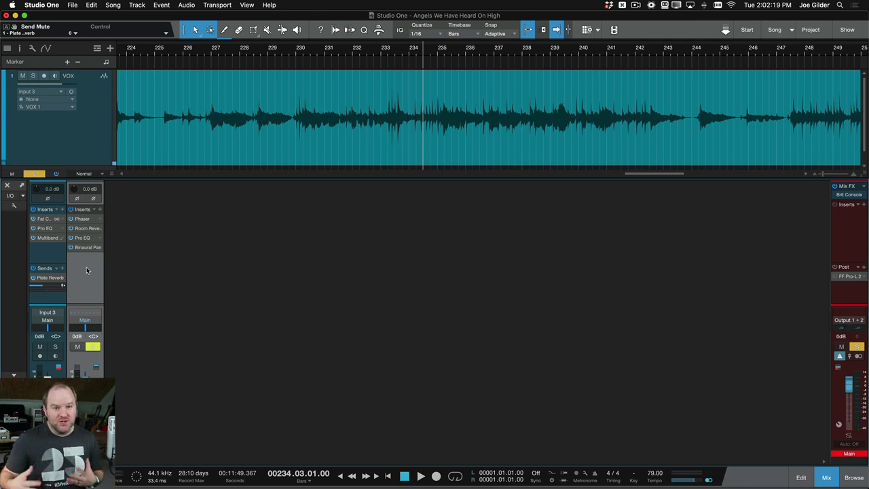
- Solo the VOX channel together with the Plate Reverb, play the phrase with both, stop playback, and clear the solos
click(56, 347)
key(space)
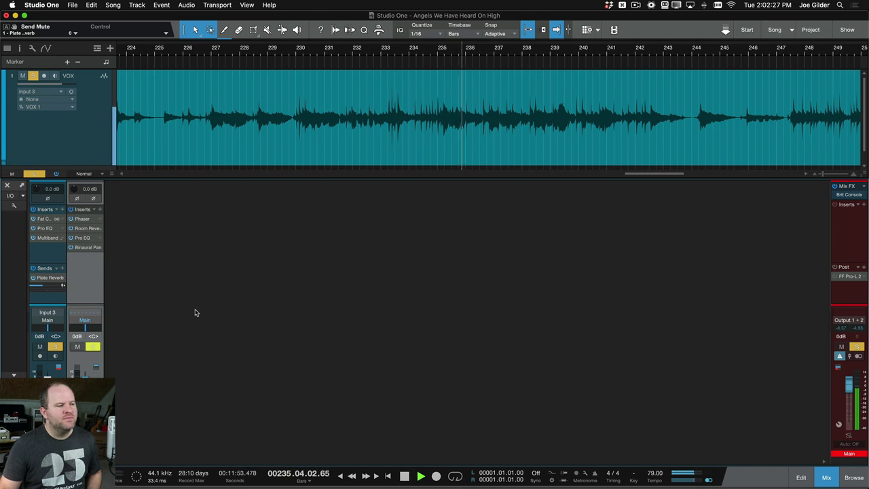
key(space)
key(s)
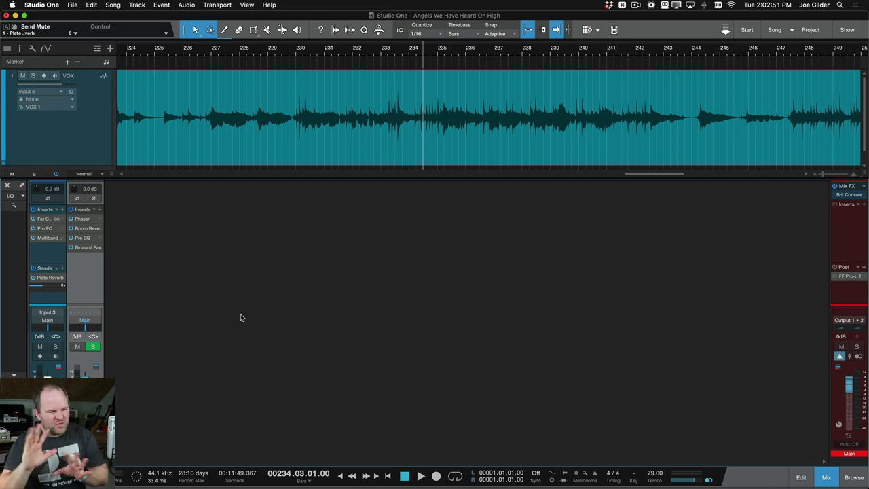
- Open the FF Pro-L 2 limiter on the Main output, reposition its window, and play the vocal to check the limiting
click(847, 277)
drag(535, 190, 335, 93)
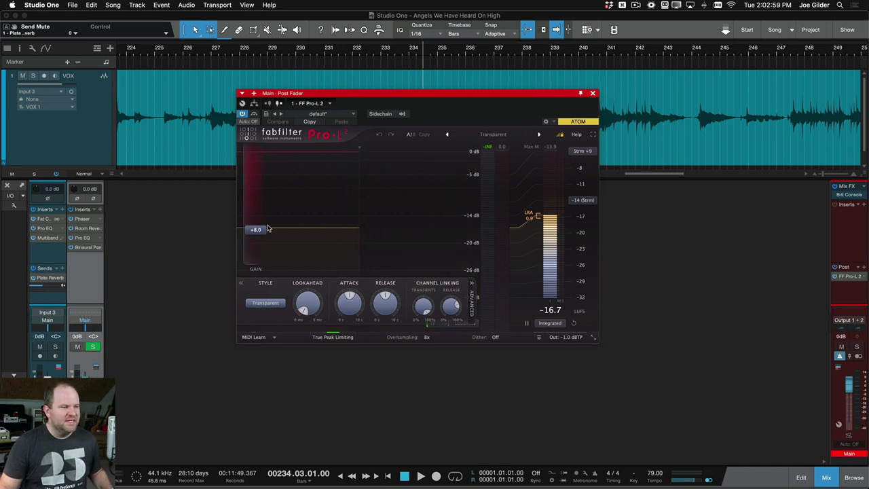
mouse_move(258, 236)
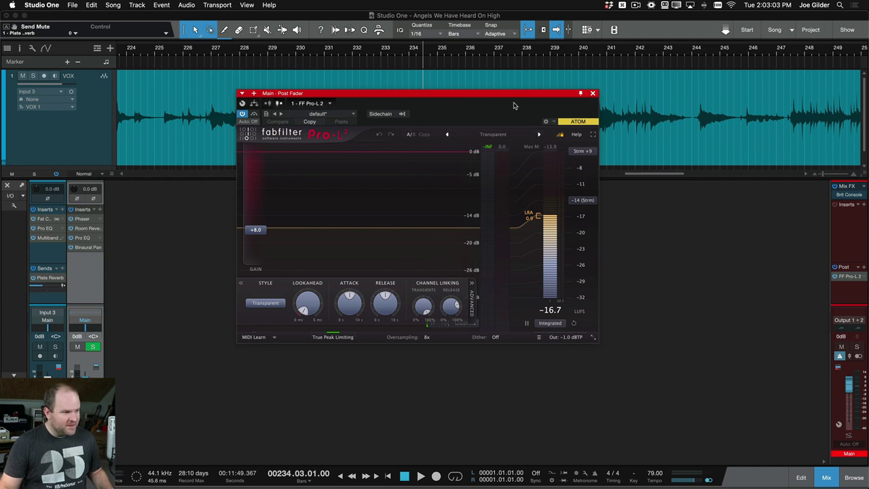
key(space)
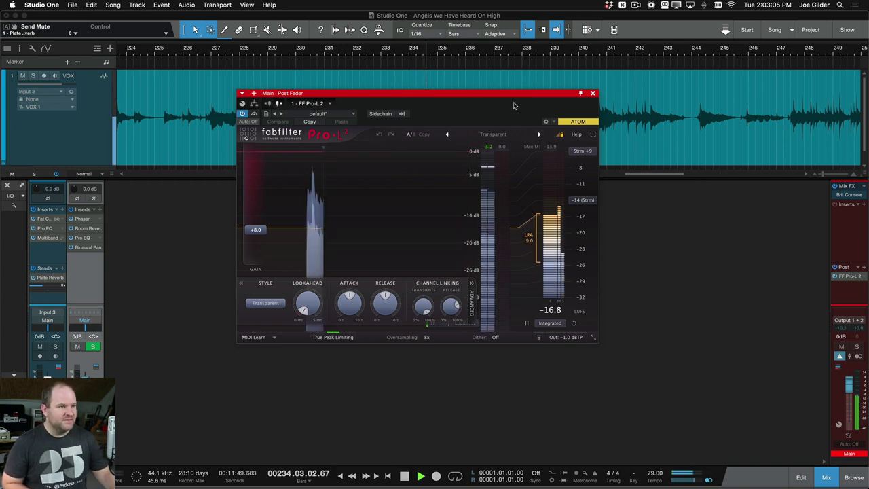